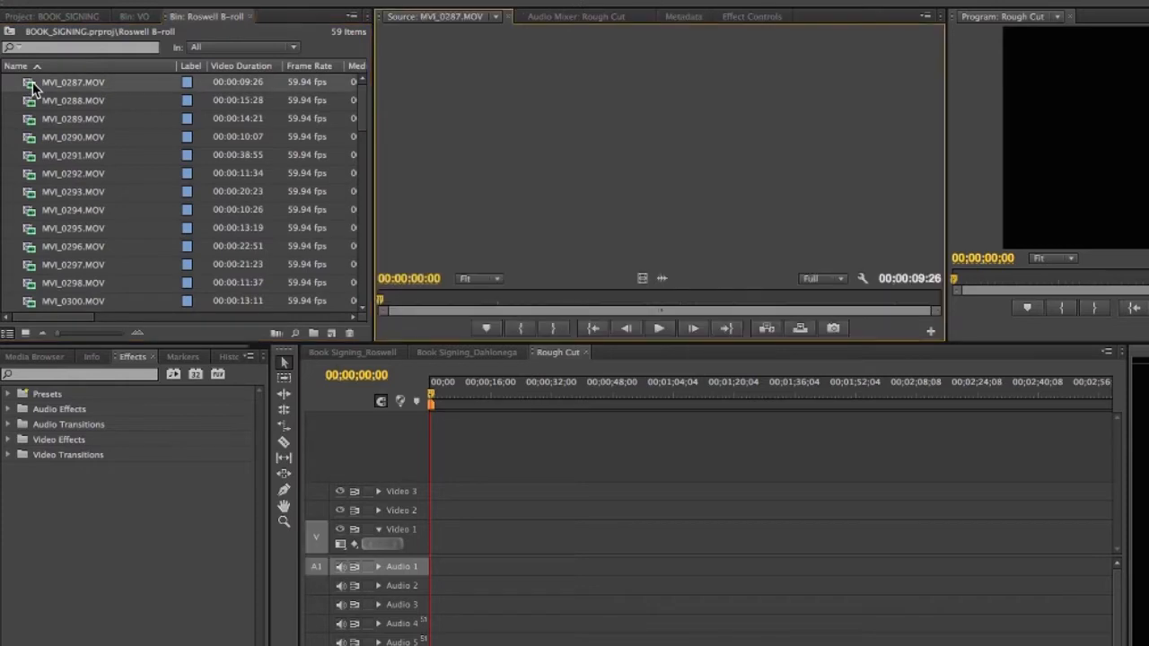
Step: Preview clips MVI_0294, MVI_0296, MVI_0297 and MVI_0300.MOV in the Source monitor, then show the VO bin
double_click(34, 212)
double_click(32, 246)
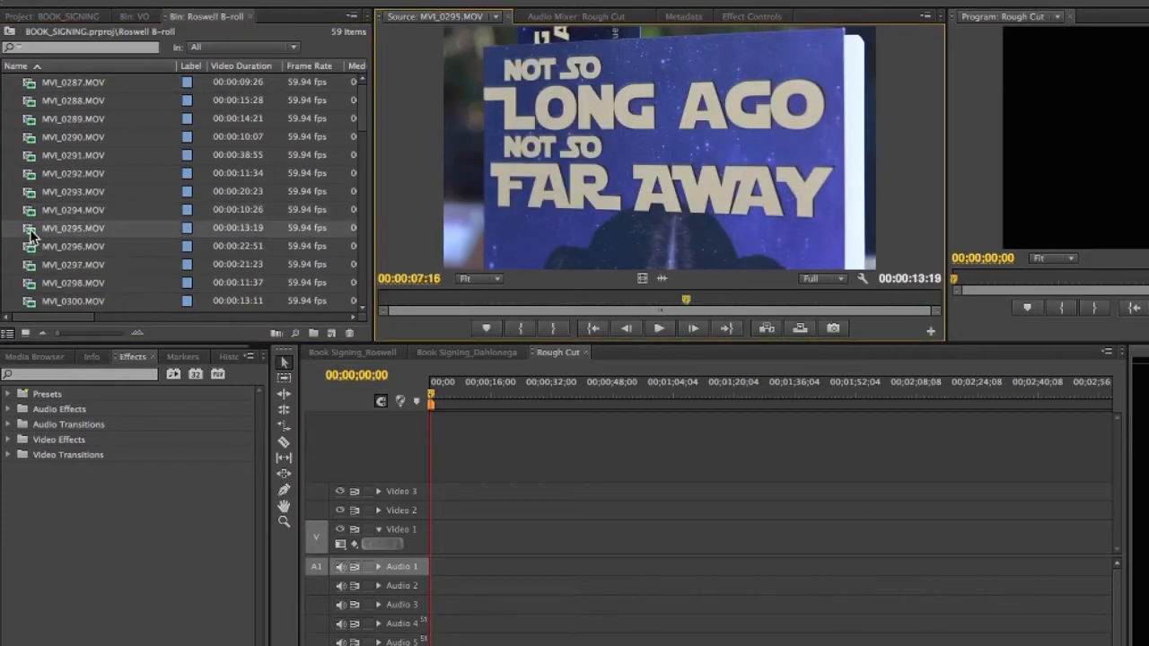
double_click(30, 268)
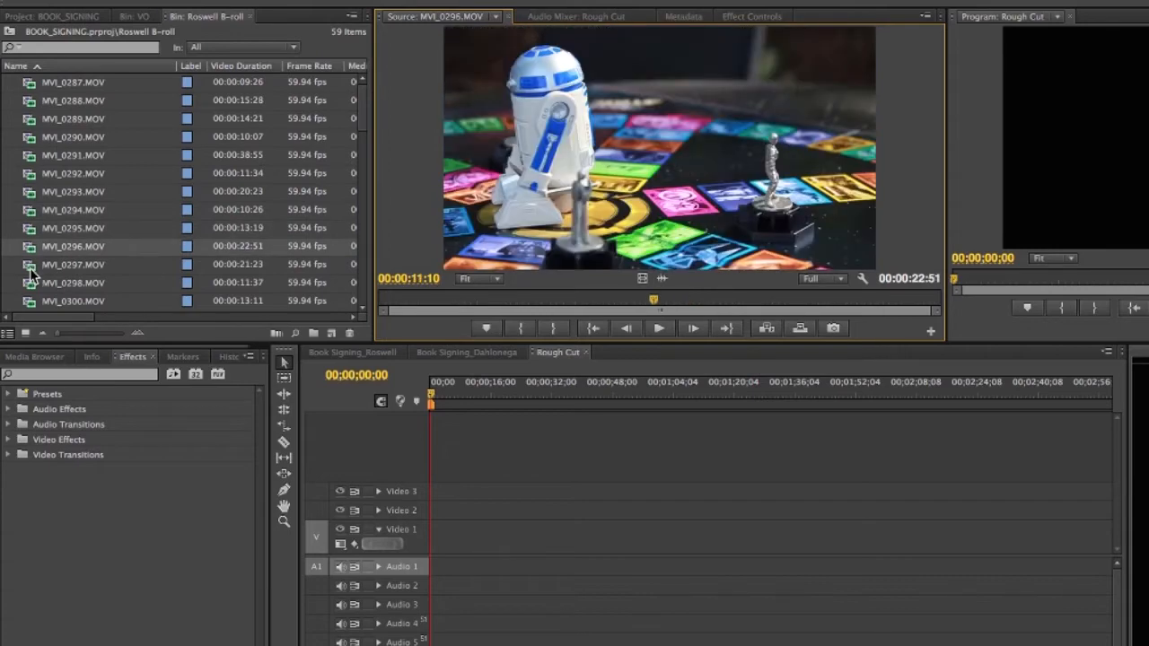
double_click(36, 301)
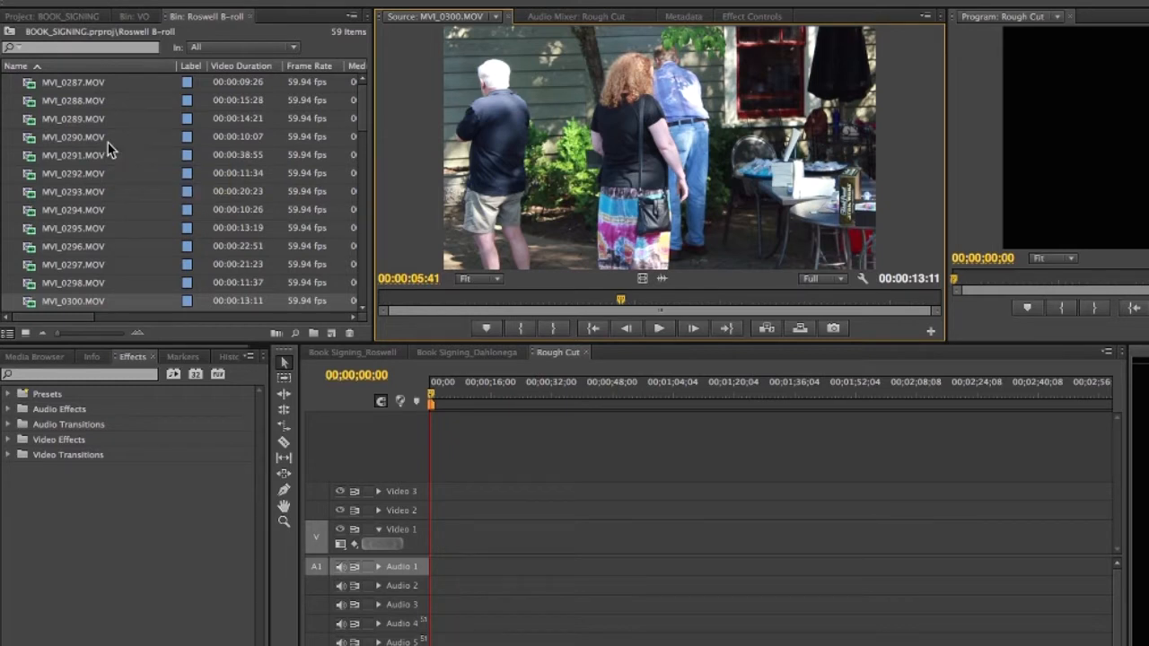
click(134, 16)
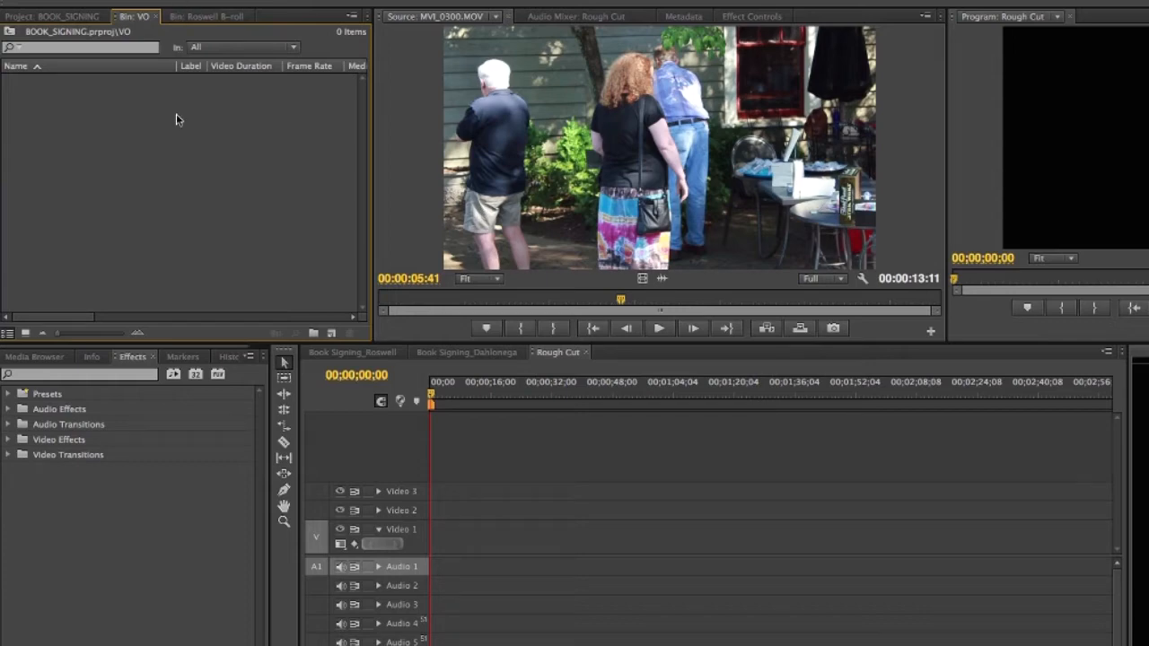
Step: Hide Premiere Pro with Command+H to bring Audacity to the front
key(super+h)
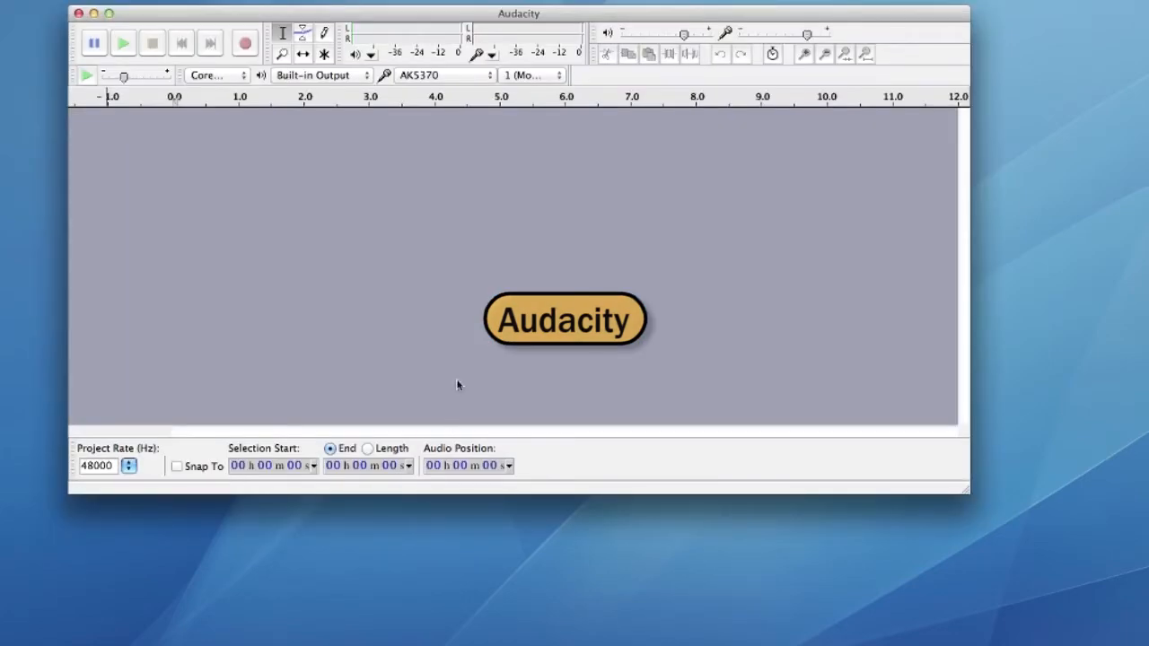
drag(373, 16, 365, 54)
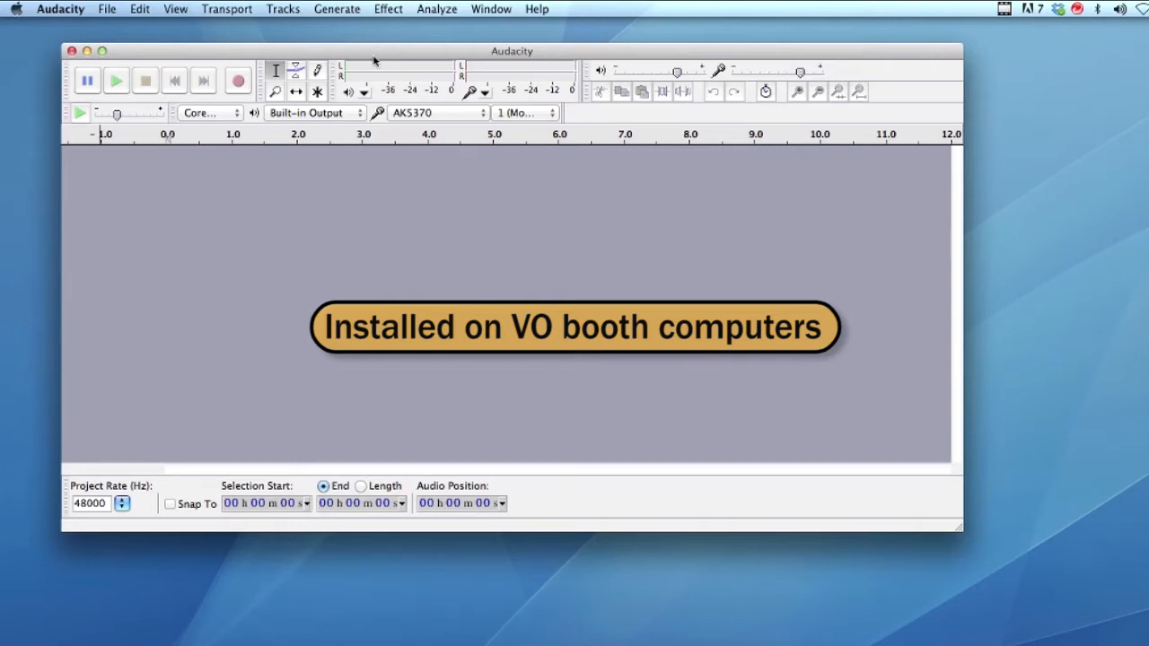
drag(376, 53, 363, 54)
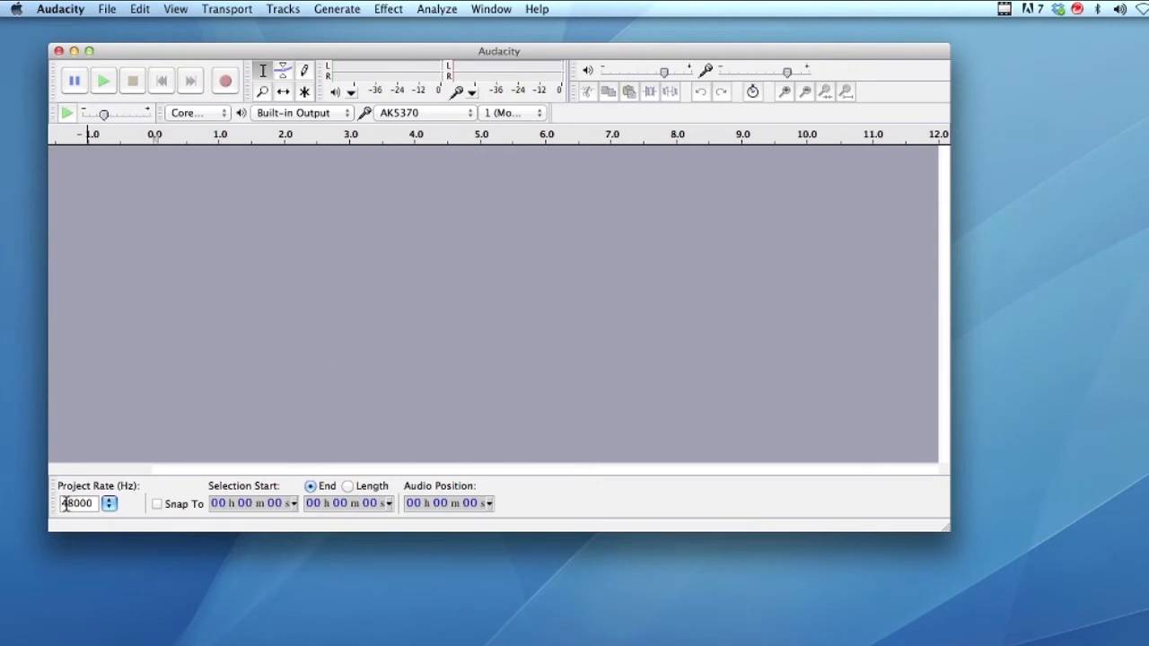
click(108, 505)
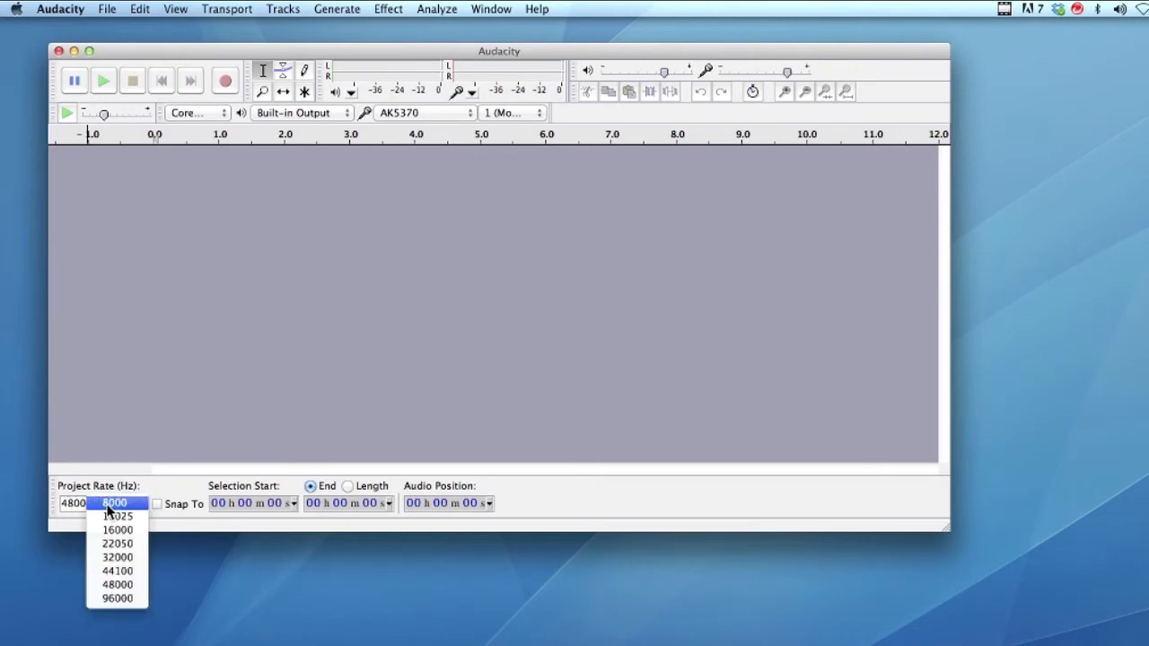
click(107, 585)
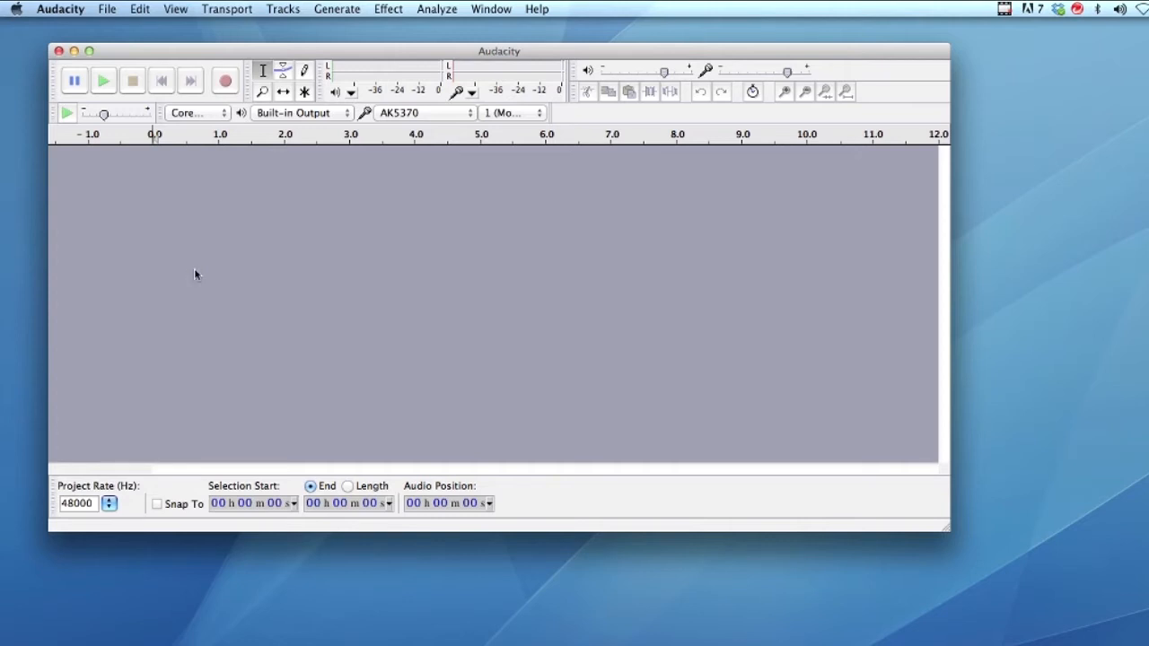
Step: Widen the level meters to a scale reaching -42 dB and reposition the Audacity window
drag(260, 52, 243, 68)
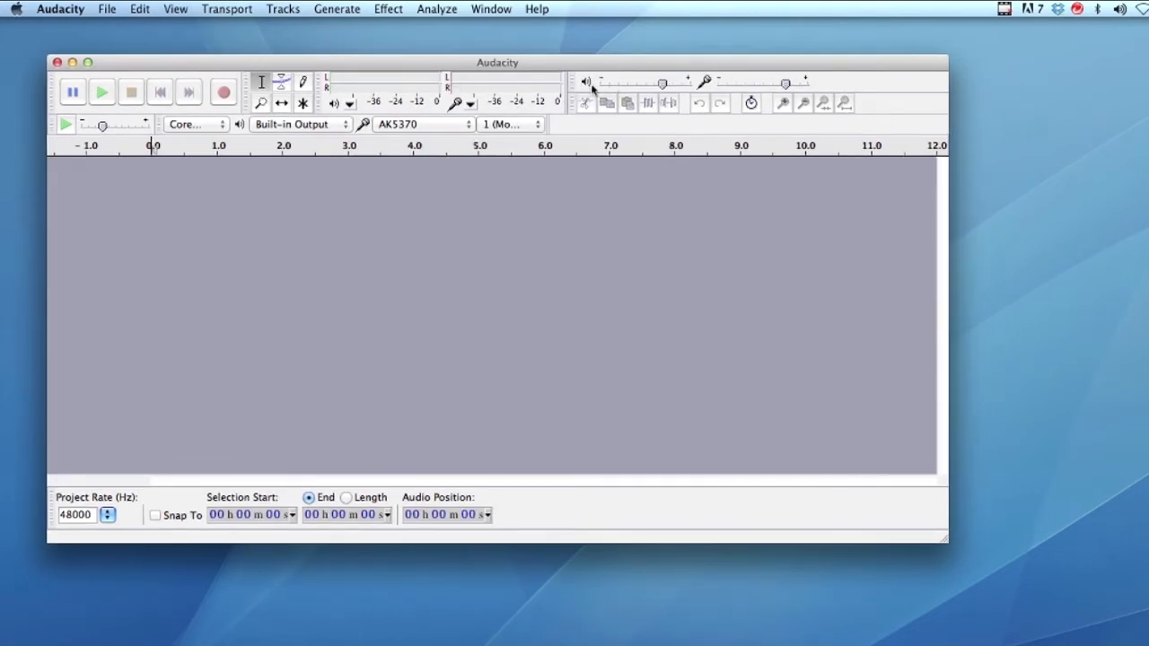
drag(566, 82, 638, 82)
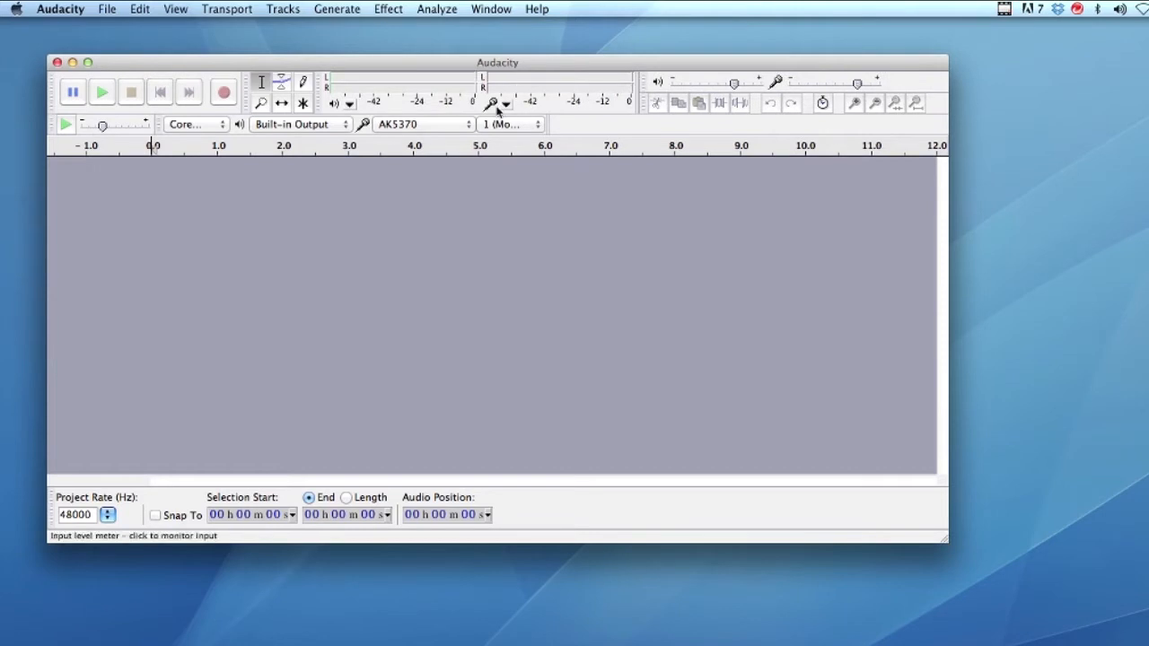
drag(455, 70, 481, 90)
drag(582, 88, 637, 90)
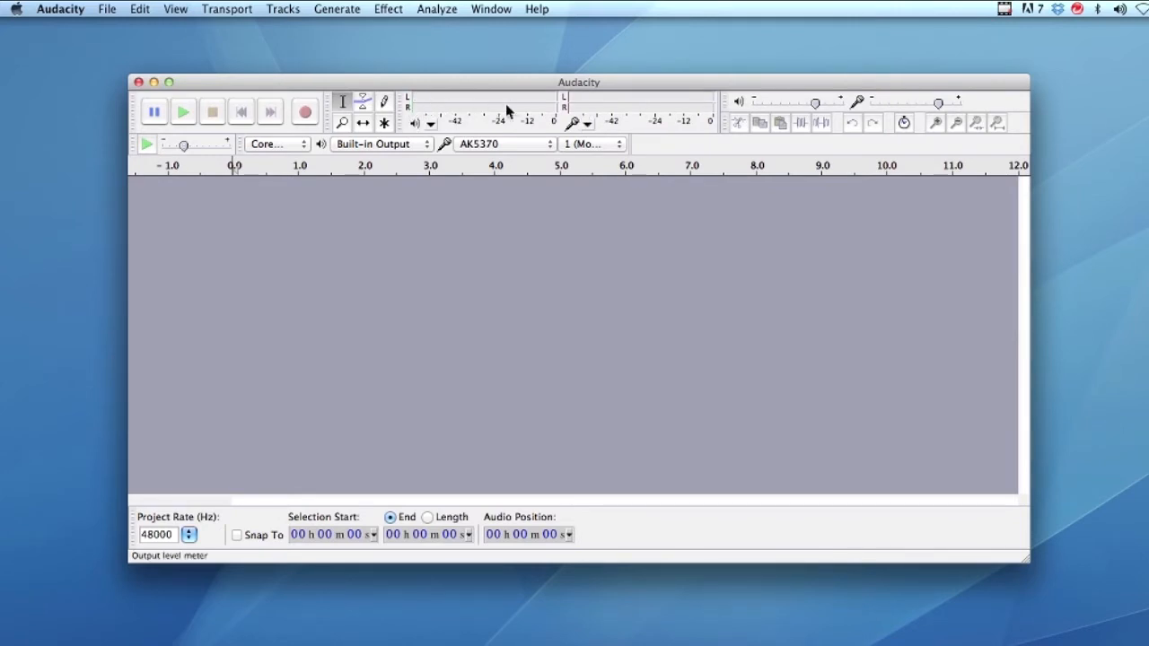
Step: Choose Start Monitoring on the input level meter to show live AK5370 microphone levels
click(611, 104)
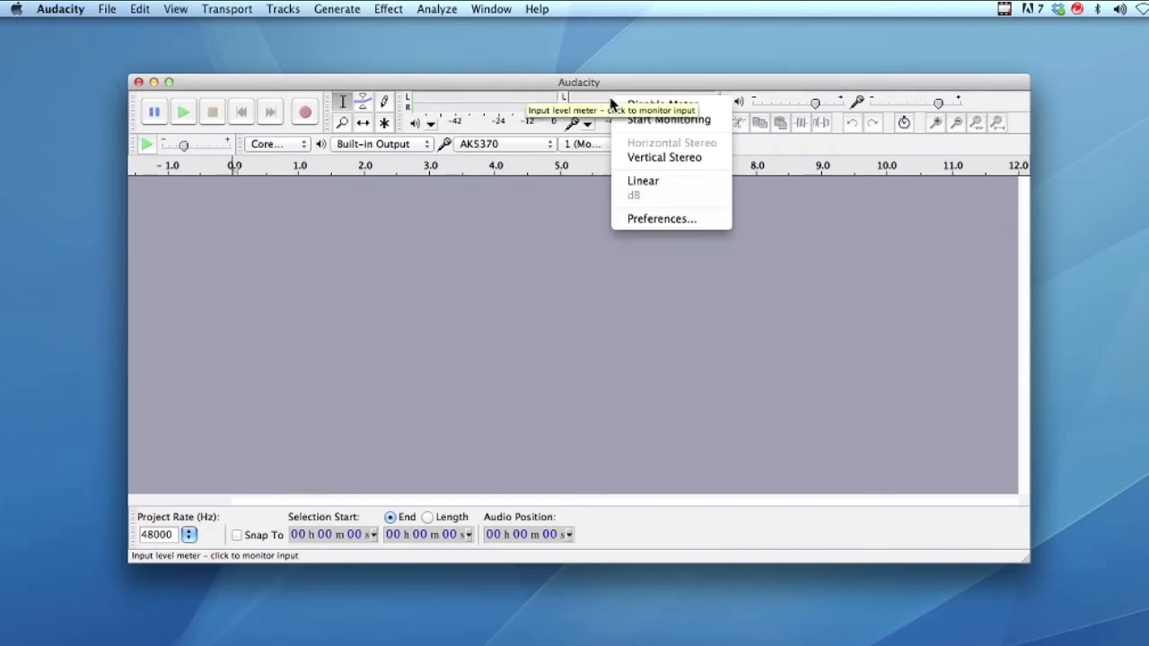
click(610, 84)
right_click(619, 109)
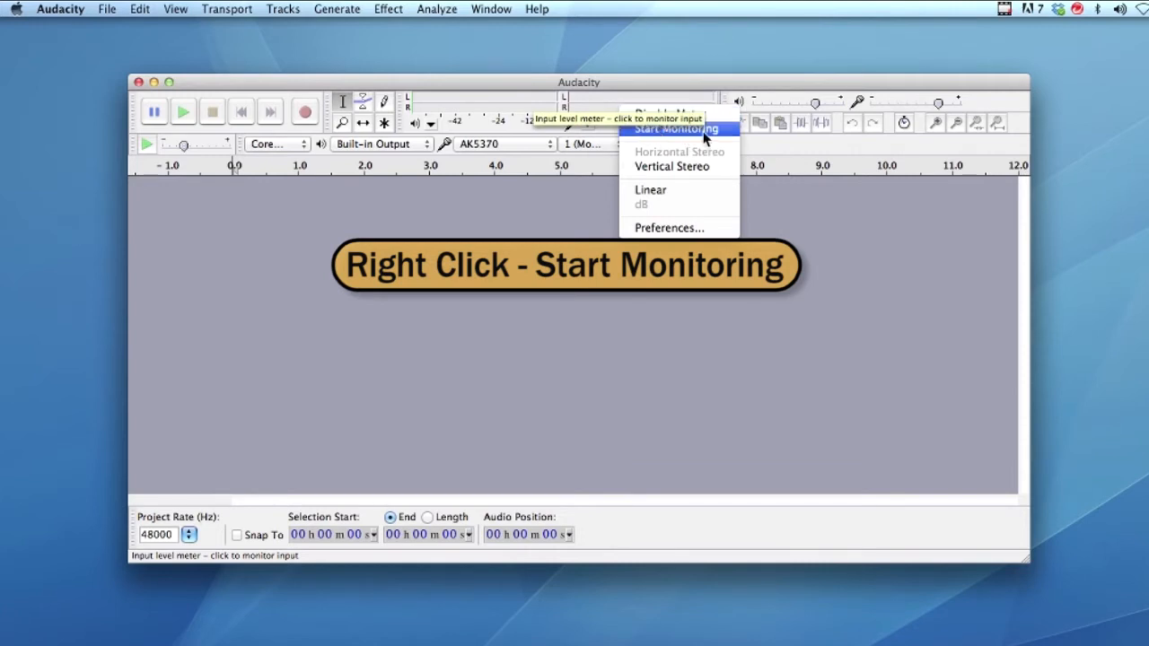
click(646, 131)
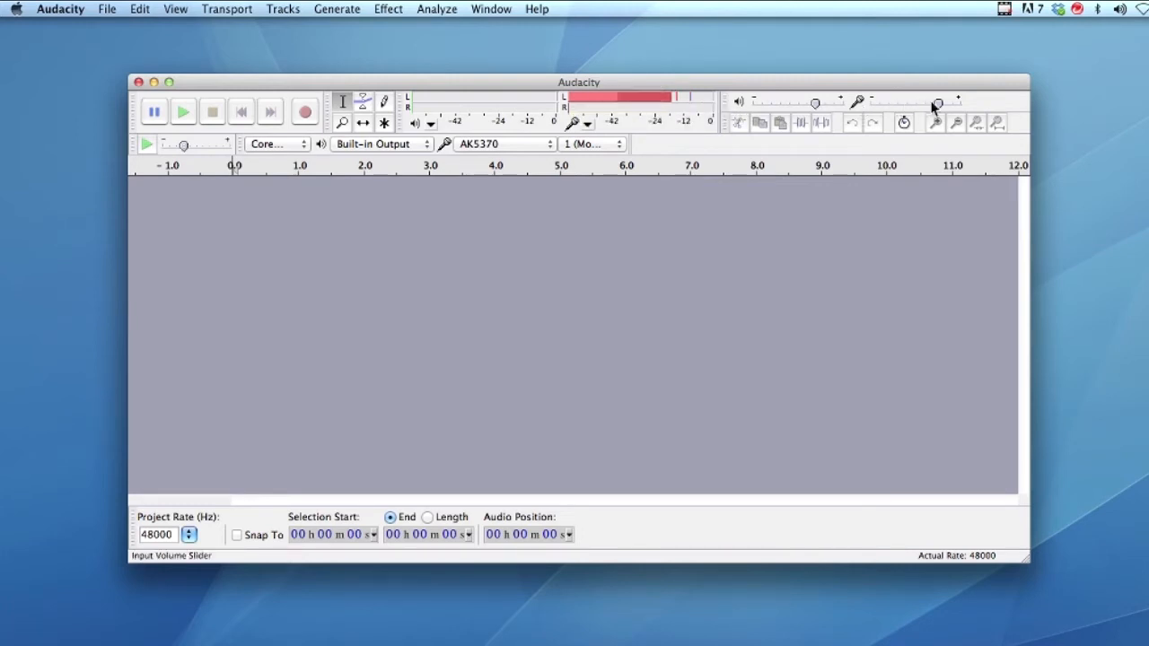
Step: Set the Input Volume slider to 1.0 and shift the Audacity window slightly right
drag(859, 104, 960, 104)
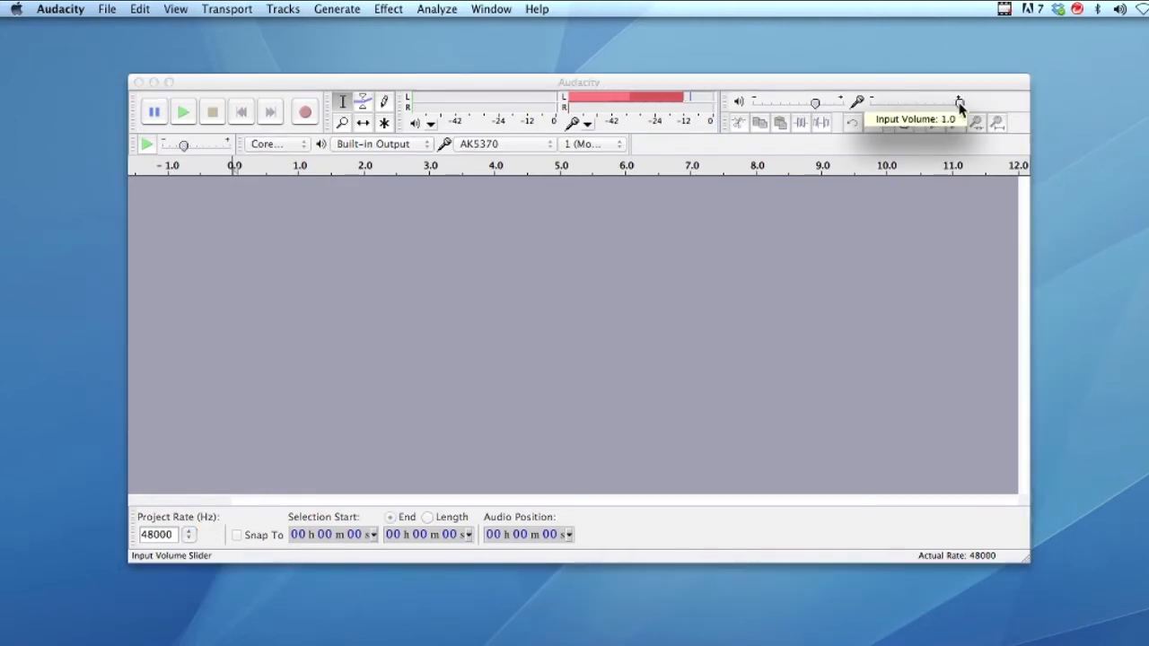
drag(960, 105, 938, 106)
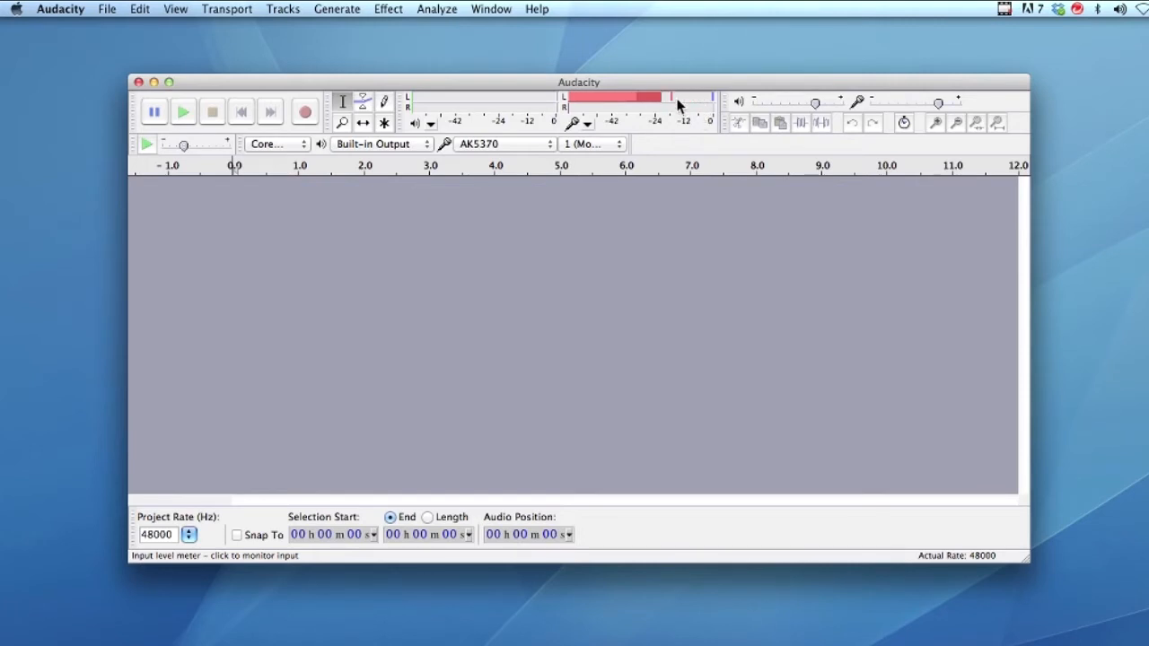
drag(662, 87, 680, 82)
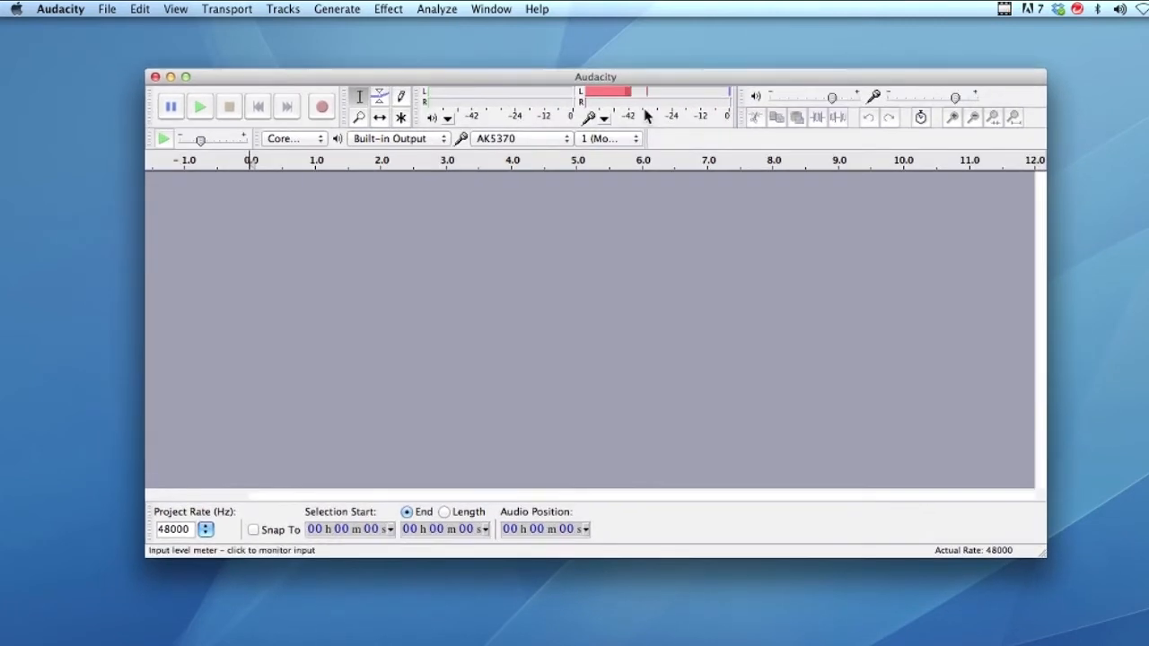
drag(449, 76, 476, 63)
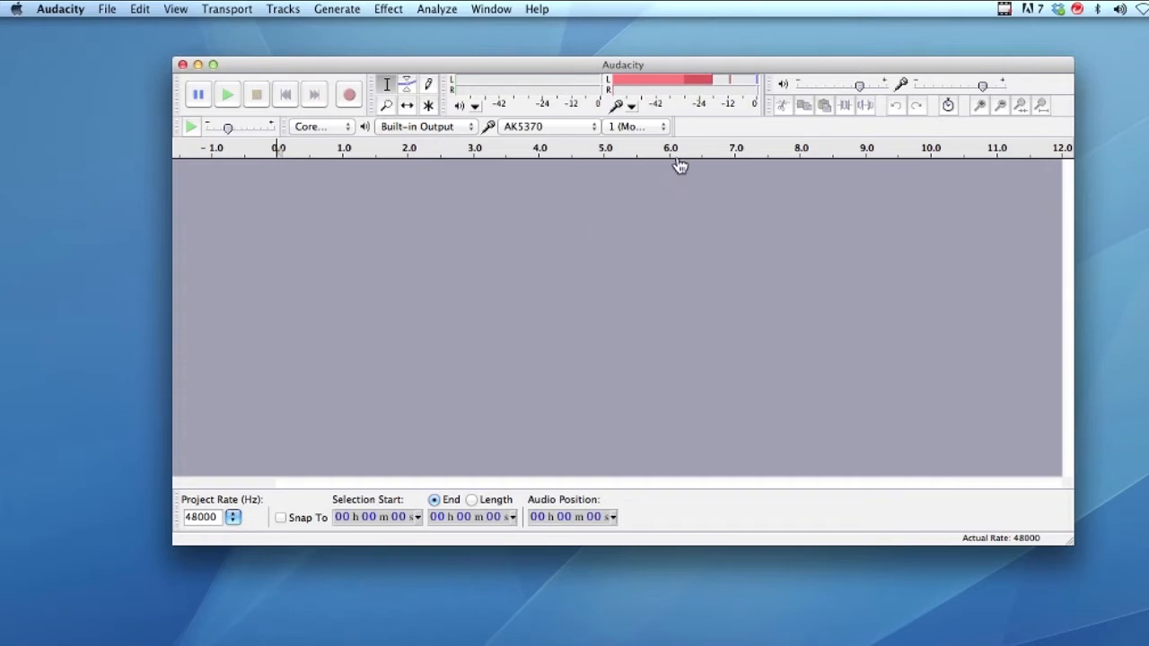
Step: Record about 30 seconds of spoken voice-over into a mono 48000 Hz track, then stop
click(349, 94)
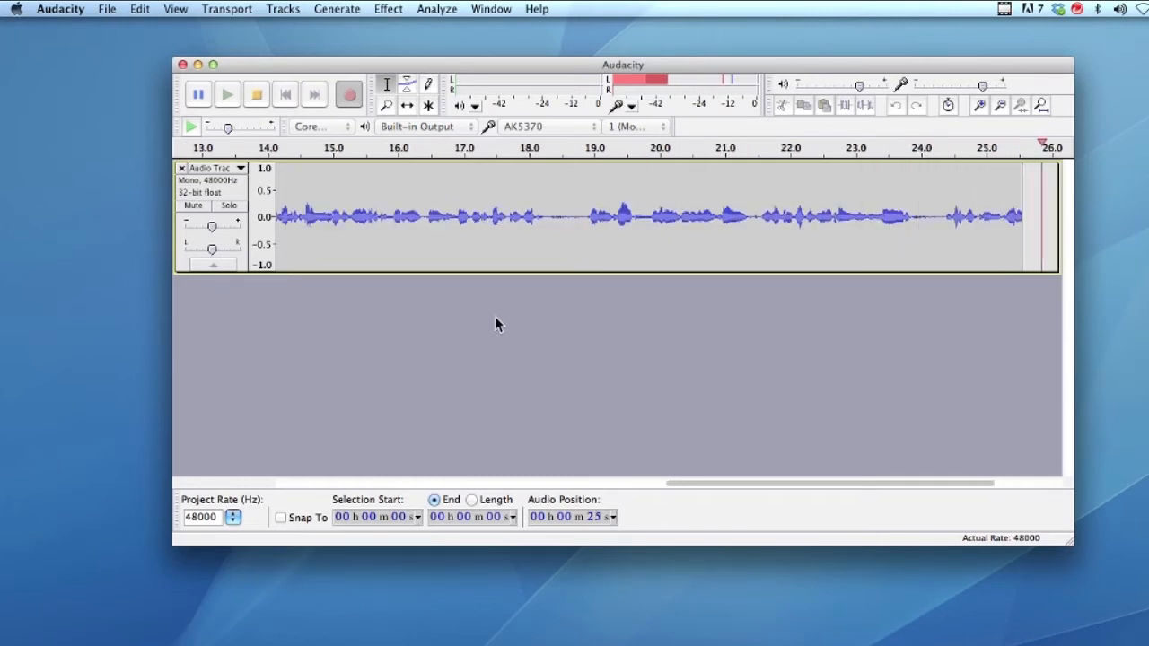
click(258, 95)
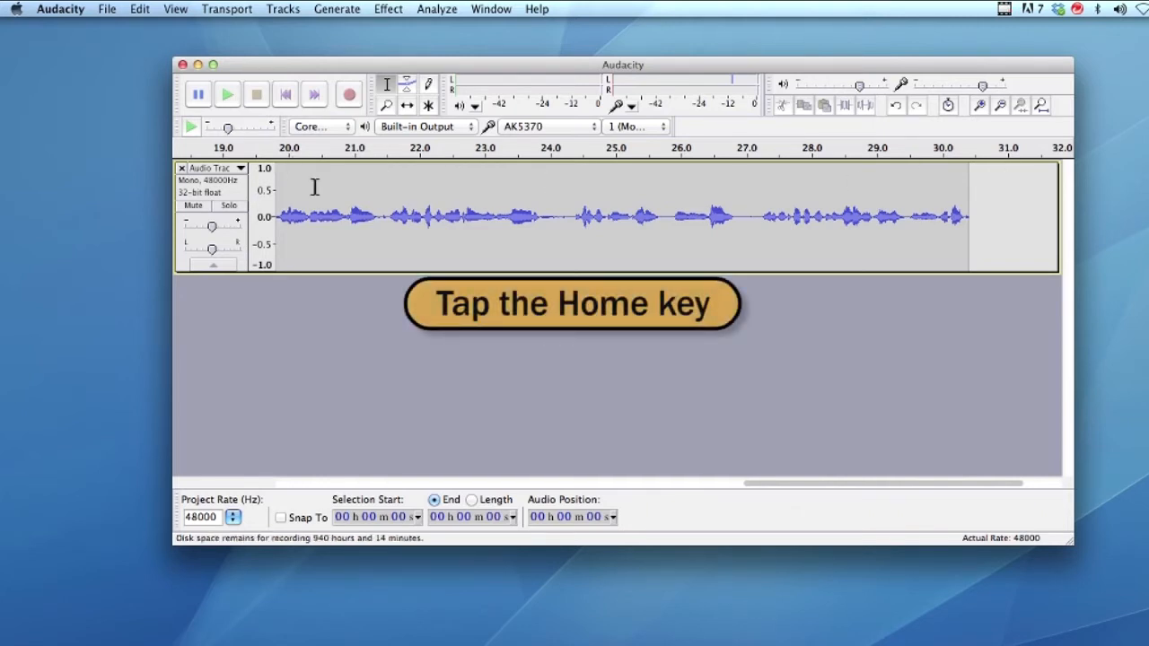
key(Home)
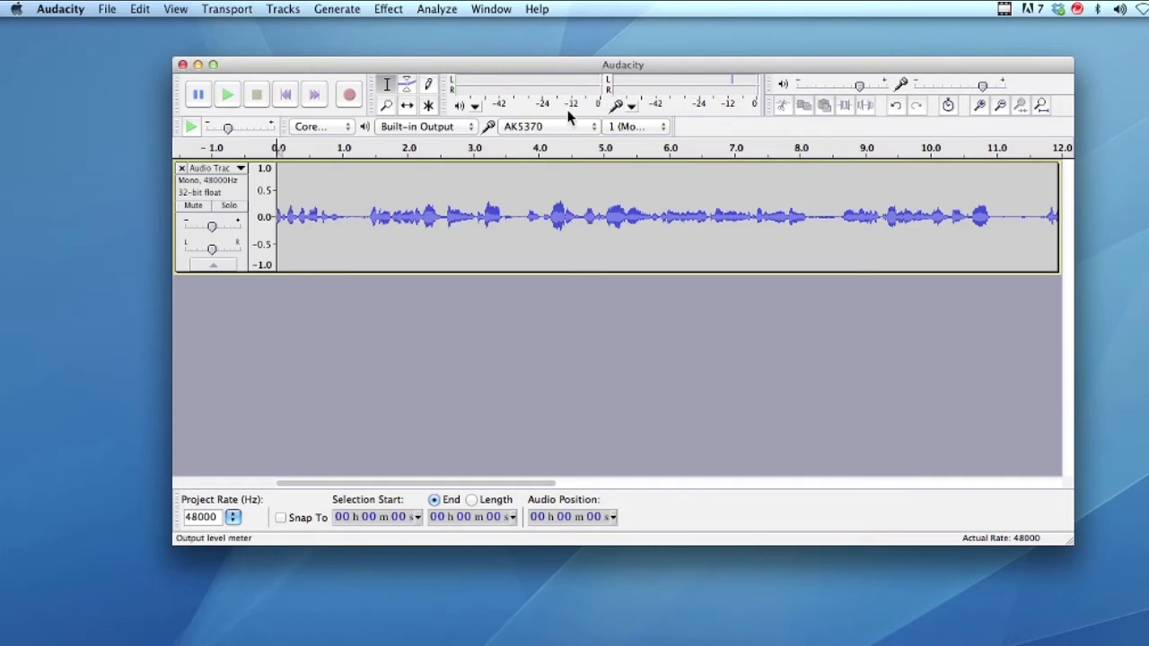
key(space)
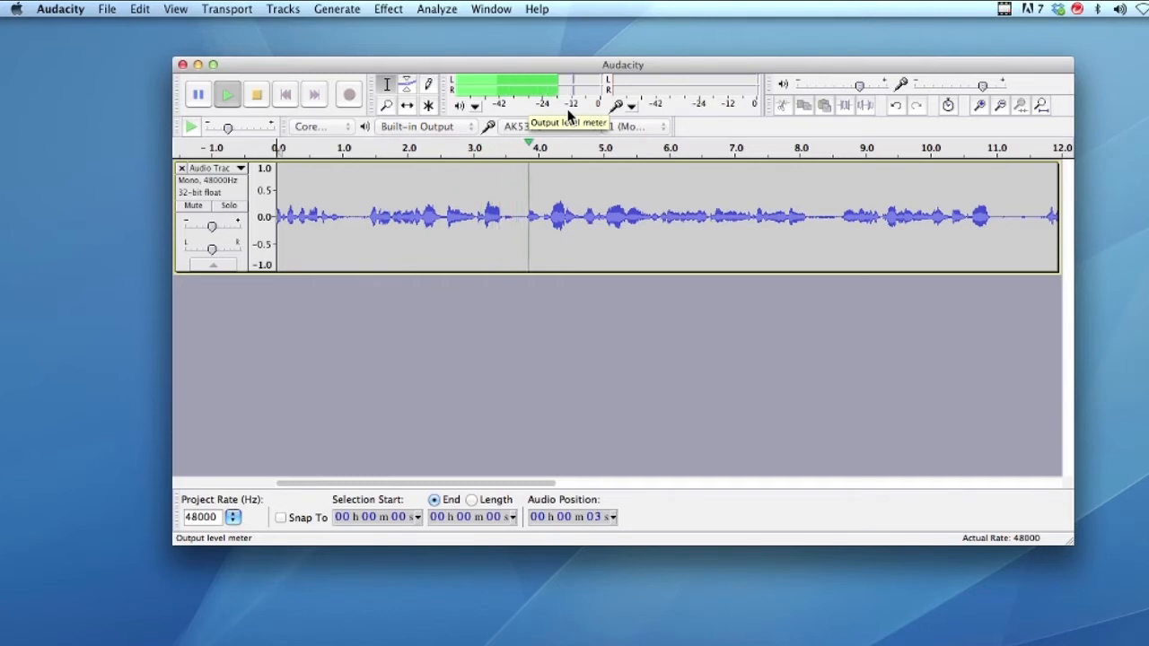
key(space)
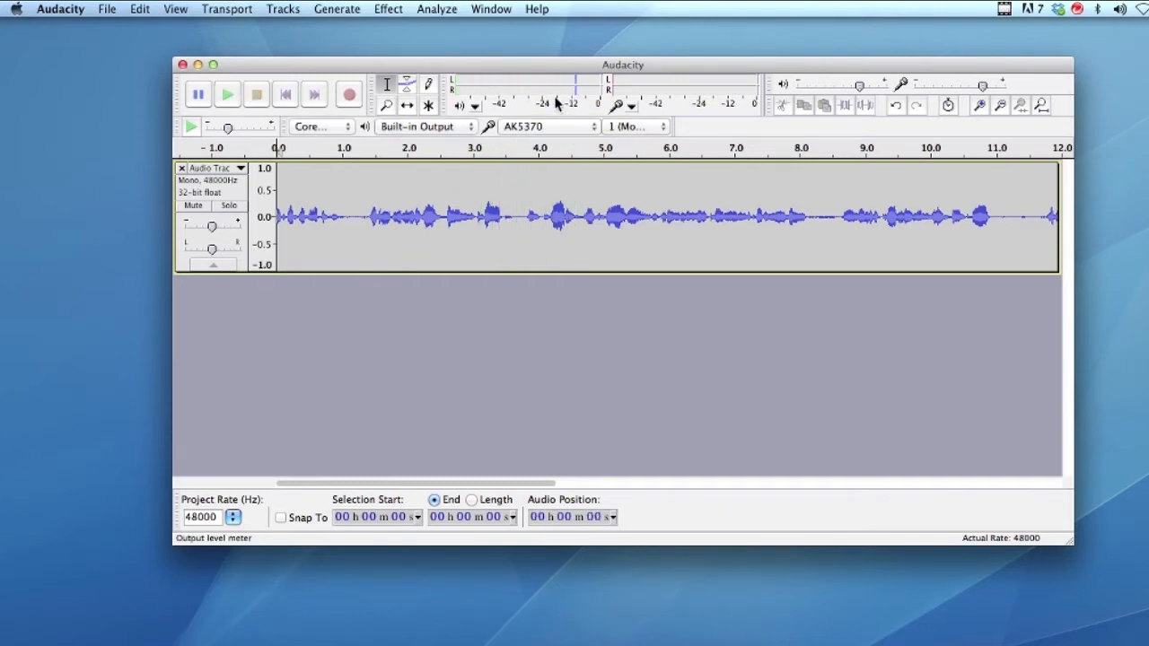
key(space)
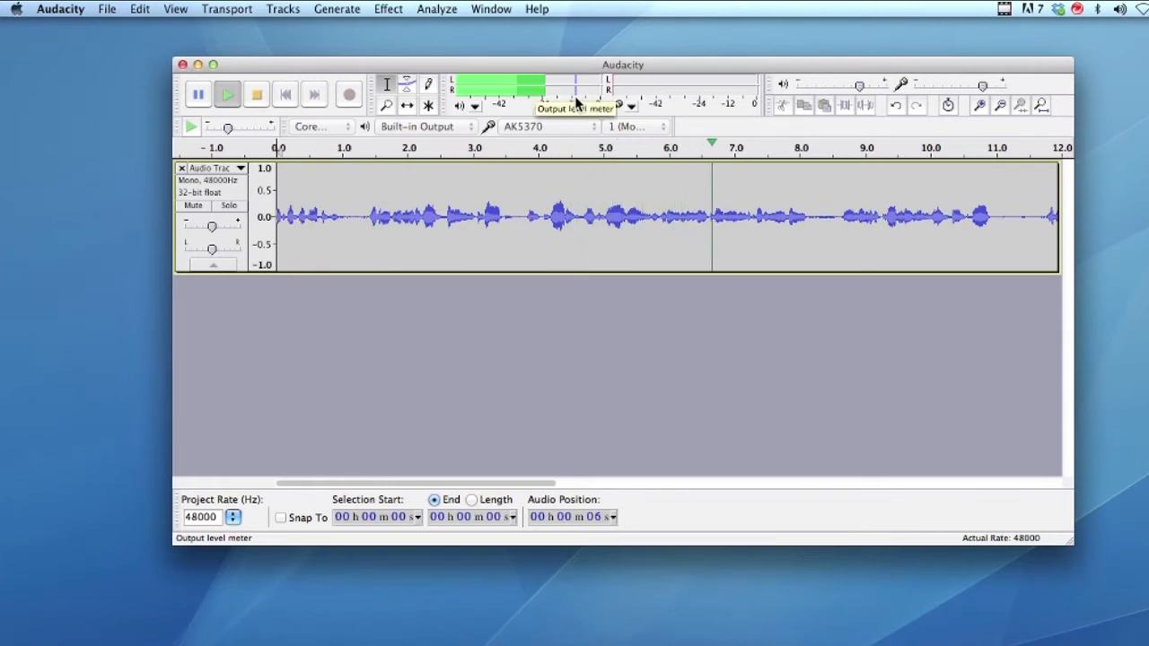
key(space)
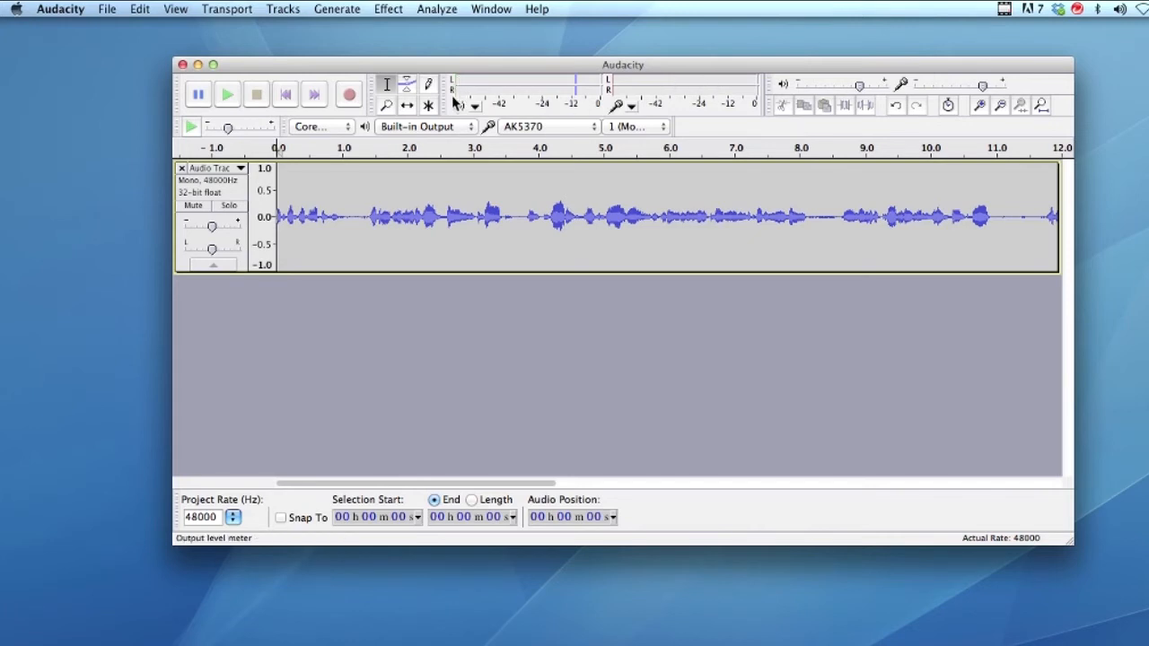
key(space)
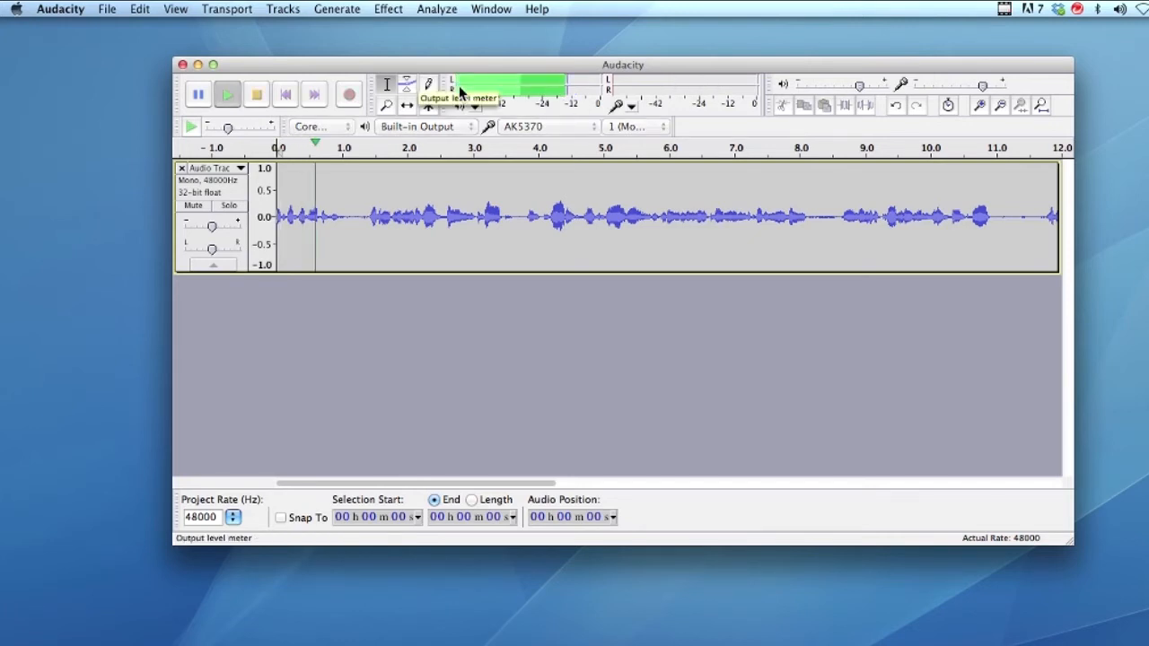
key(space)
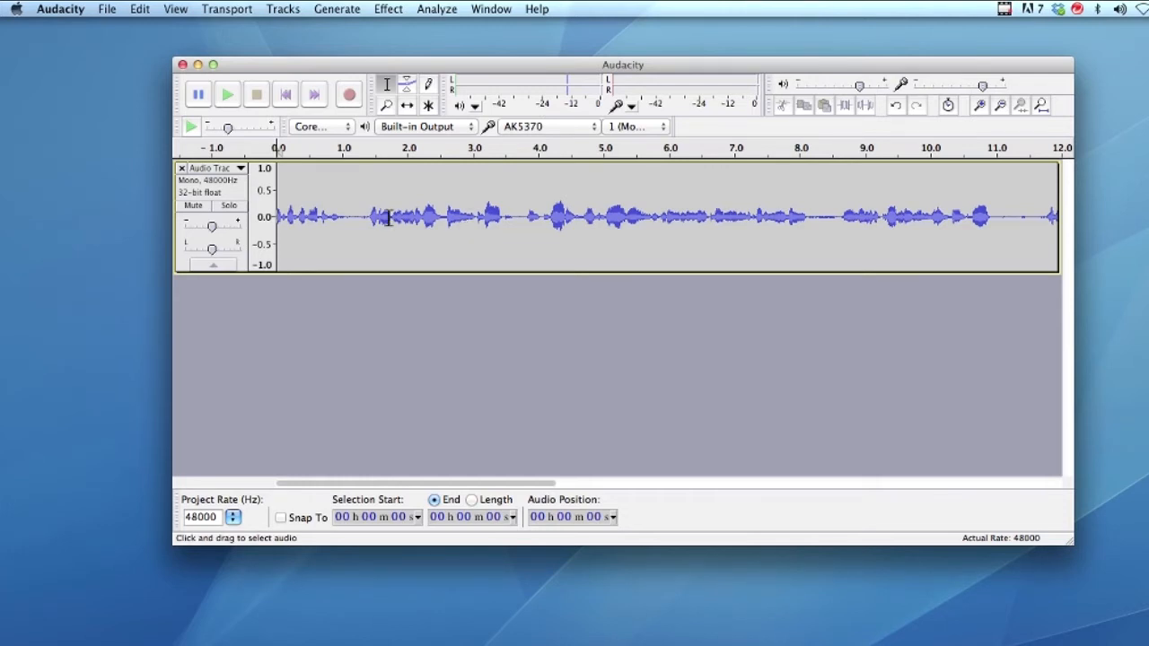
drag(309, 68, 340, 74)
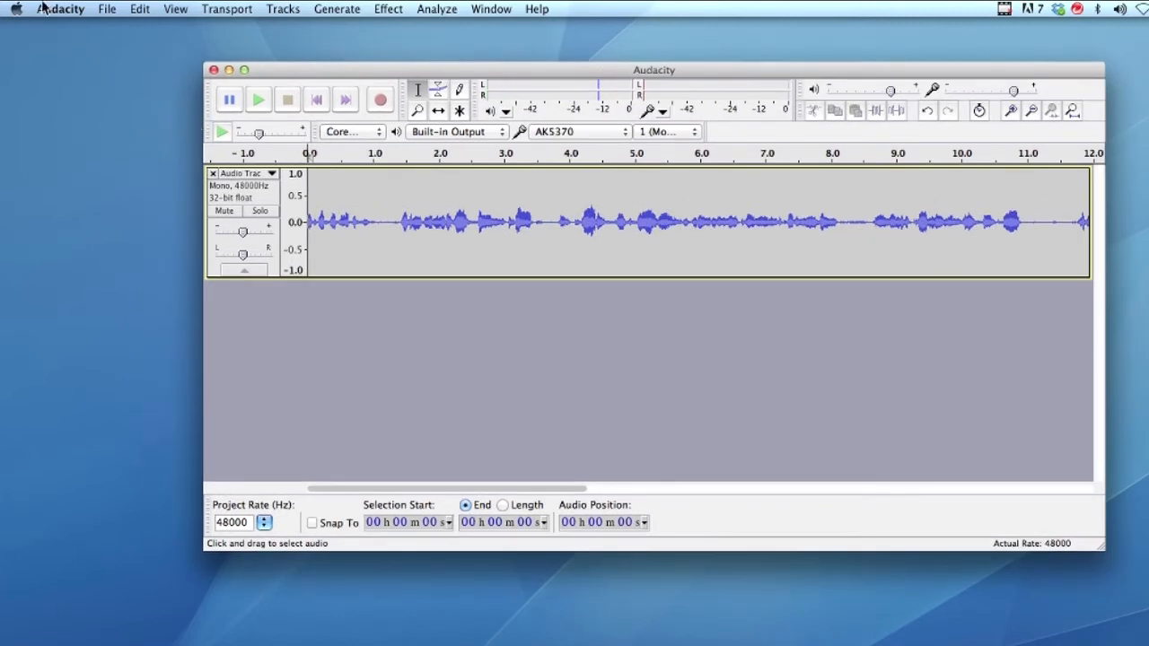
Step: Export the audio as 'Book Signing VO' in AIFF (Apple) signed 16 bit PCM format
click(108, 11)
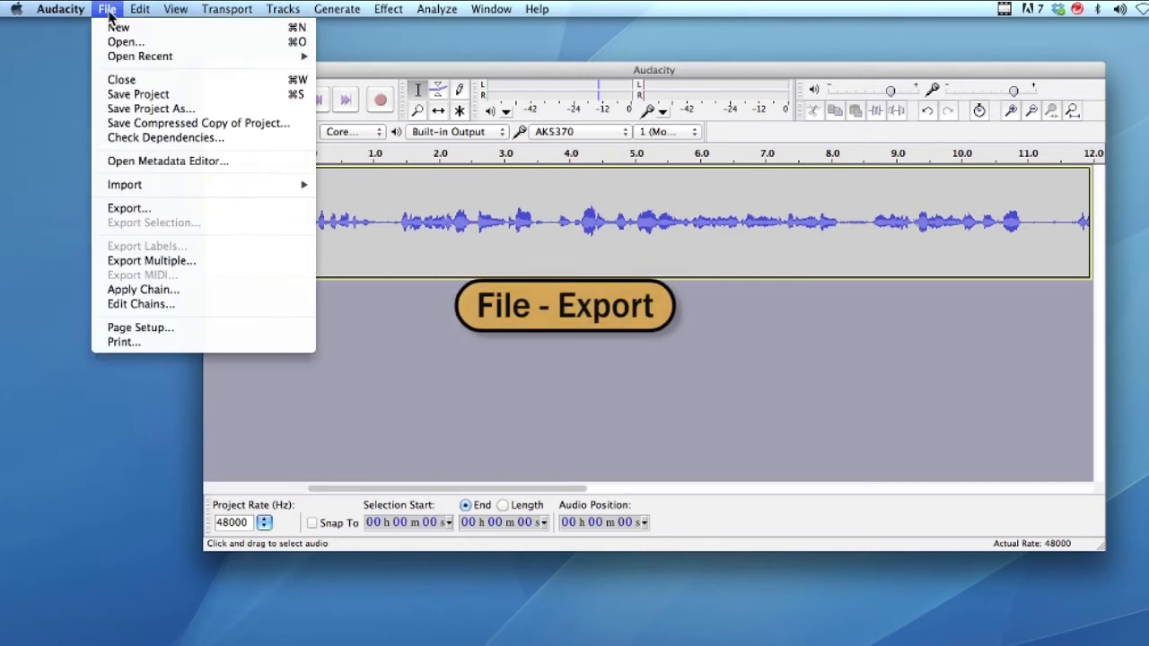
click(121, 210)
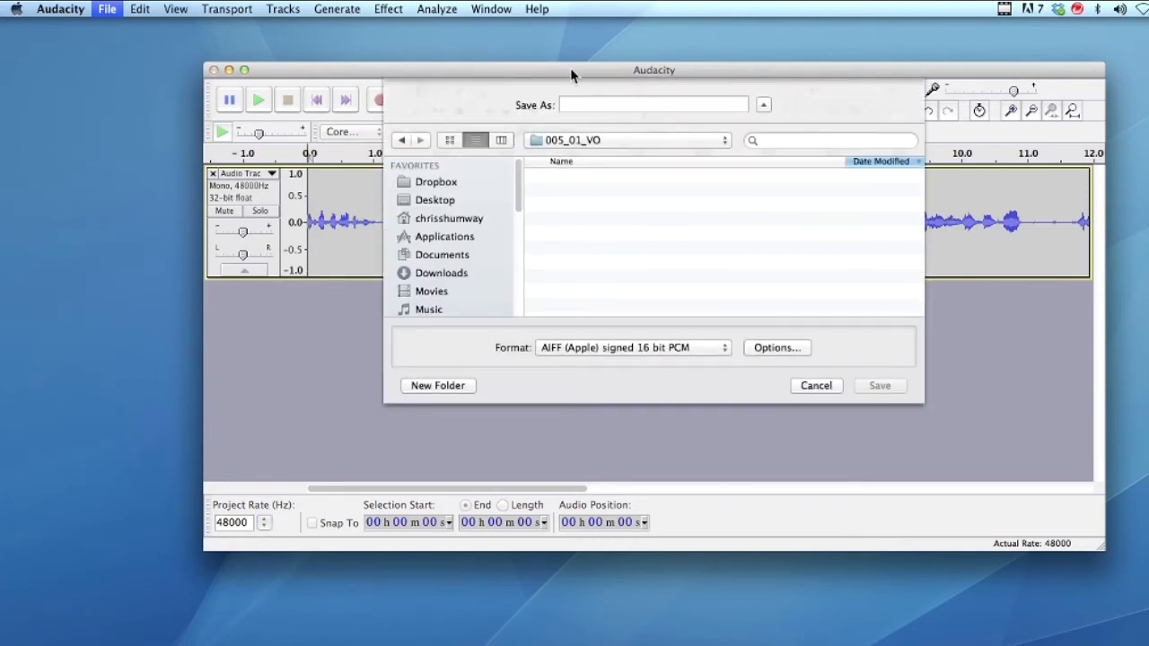
drag(571, 75, 526, 76)
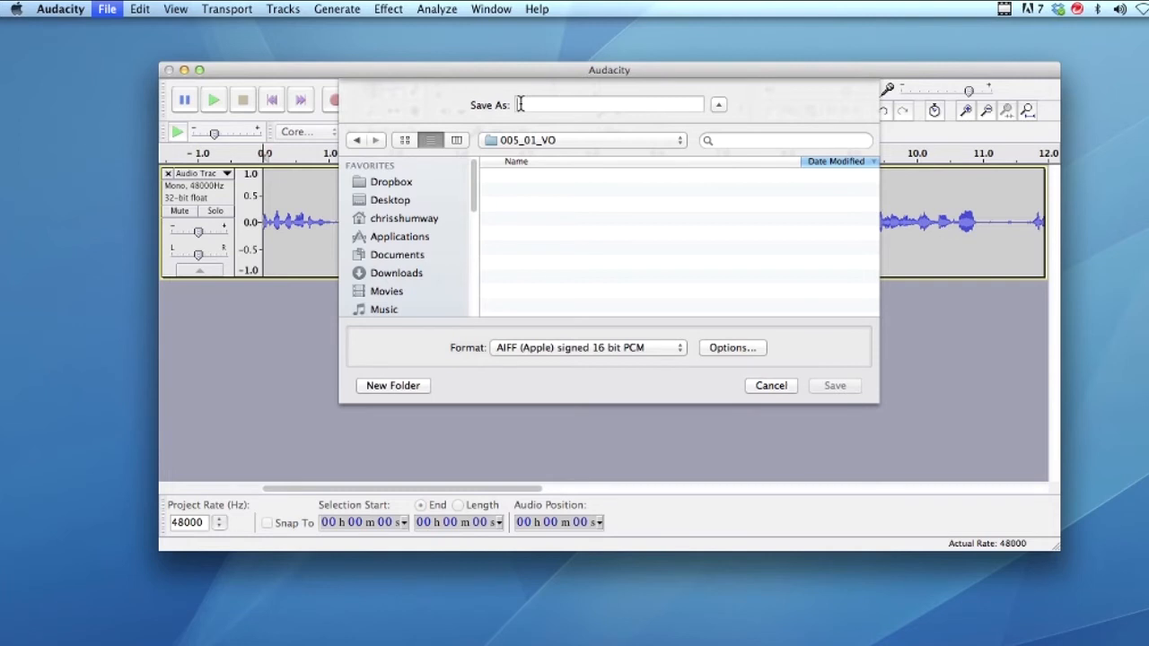
text(Book Signing VO)
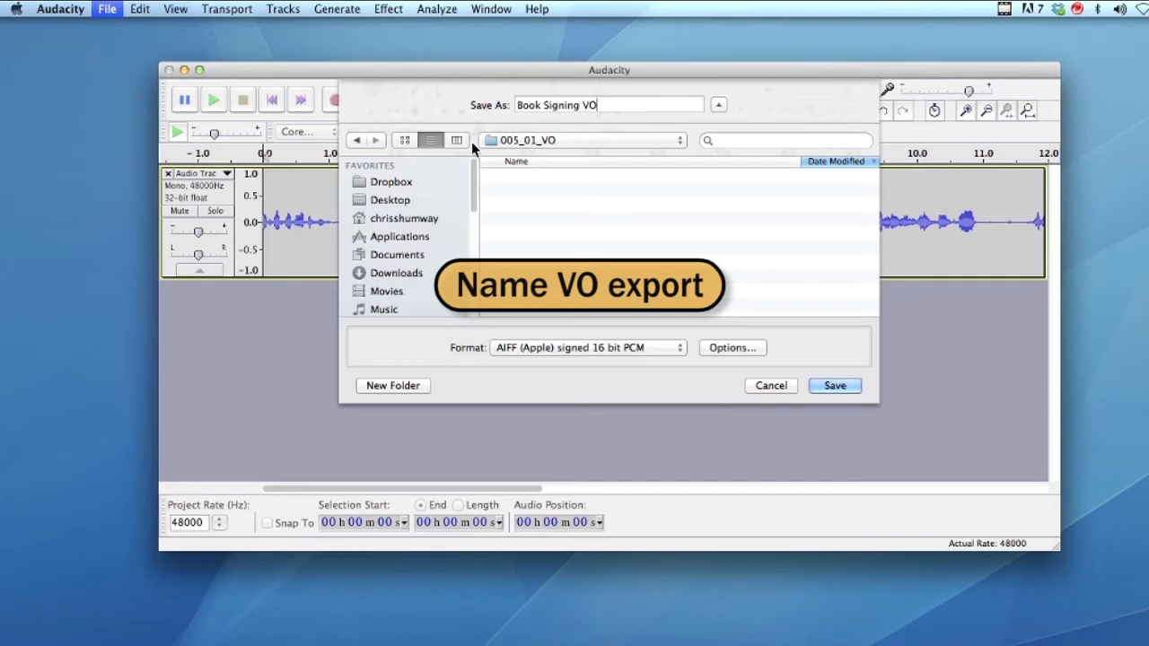
click(677, 141)
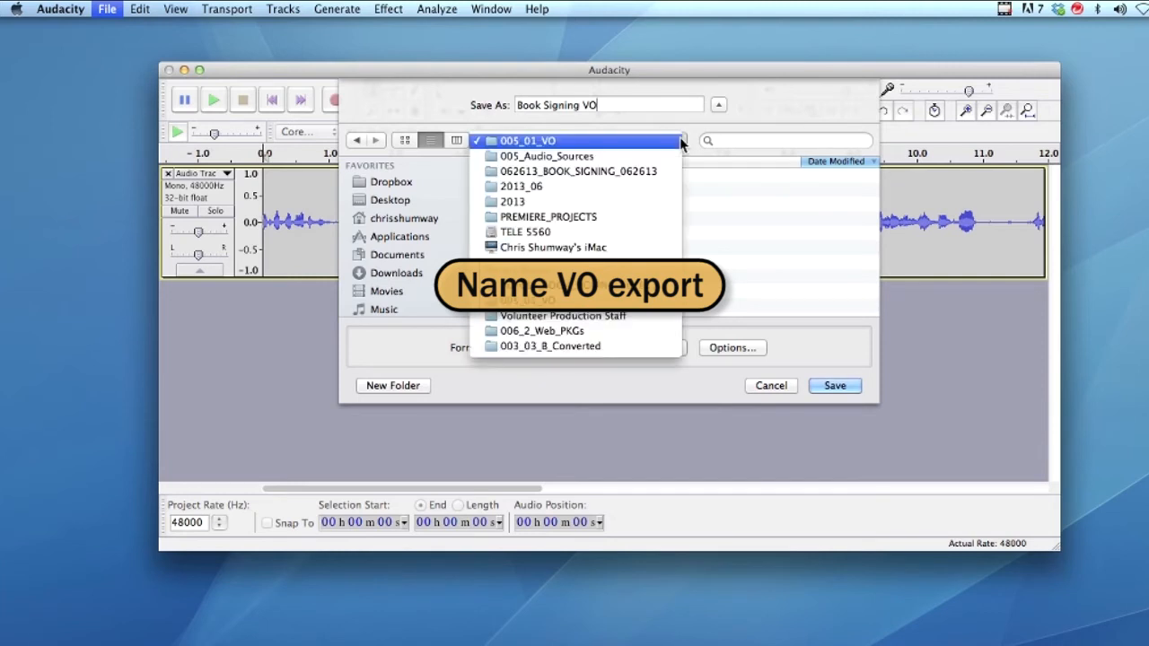
Step: Choose PREMIERE_PROJECTS as the destination folder and scroll the sidebar down to Devices
click(492, 217)
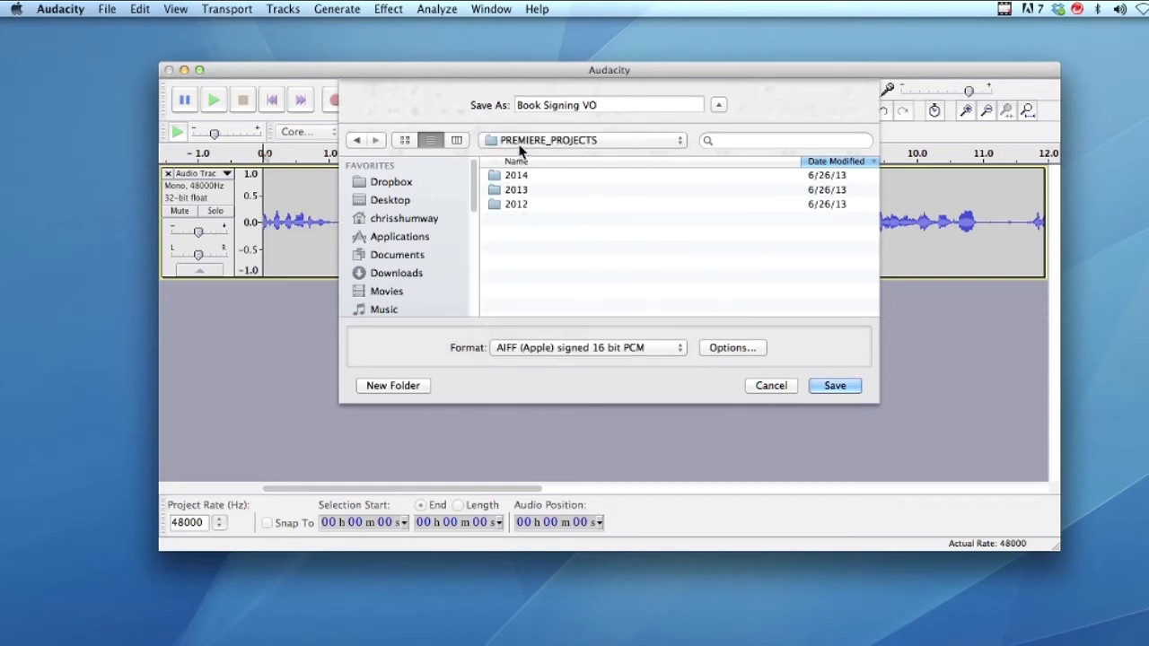
drag(474, 207, 471, 302)
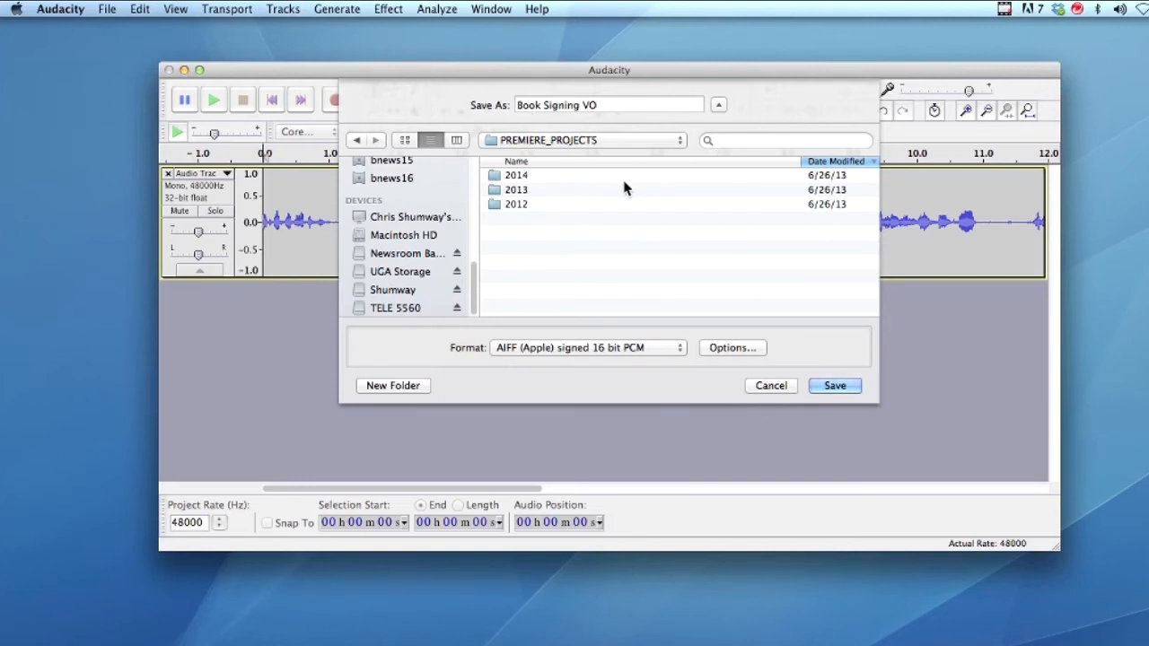
Step: On TELE 5560, open PREMIERE_PROJECTS/2013/2013_06/062613_BOOK_SIGNING_062613/005_Audio_Sources/005_01_VO
click(394, 307)
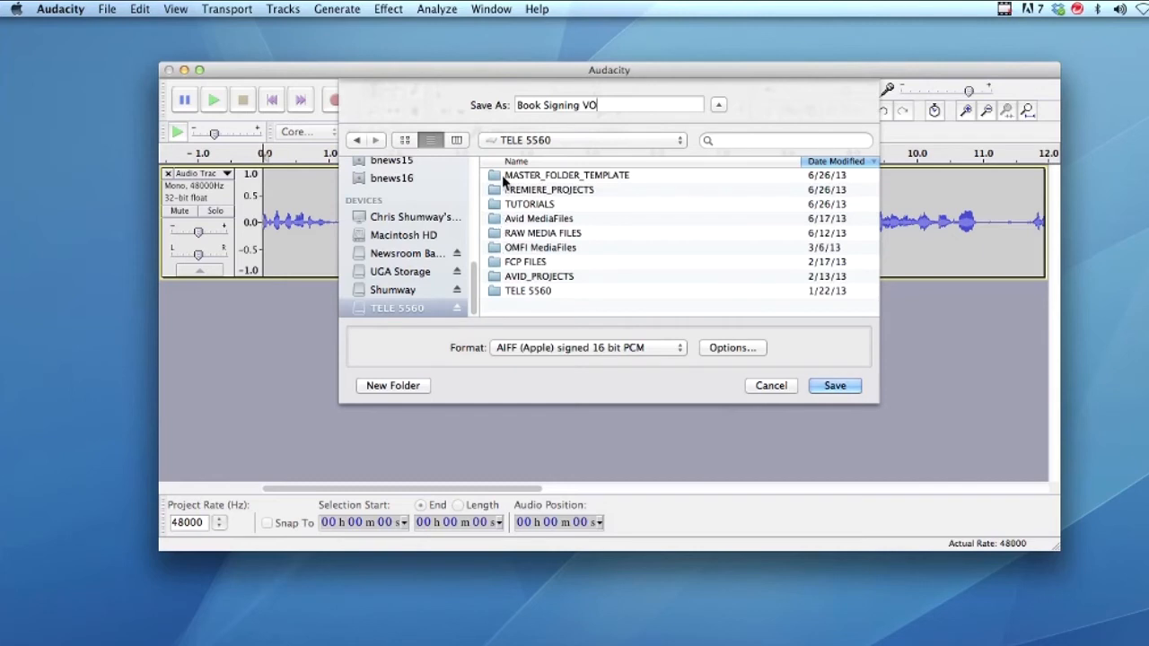
double_click(498, 190)
double_click(499, 190)
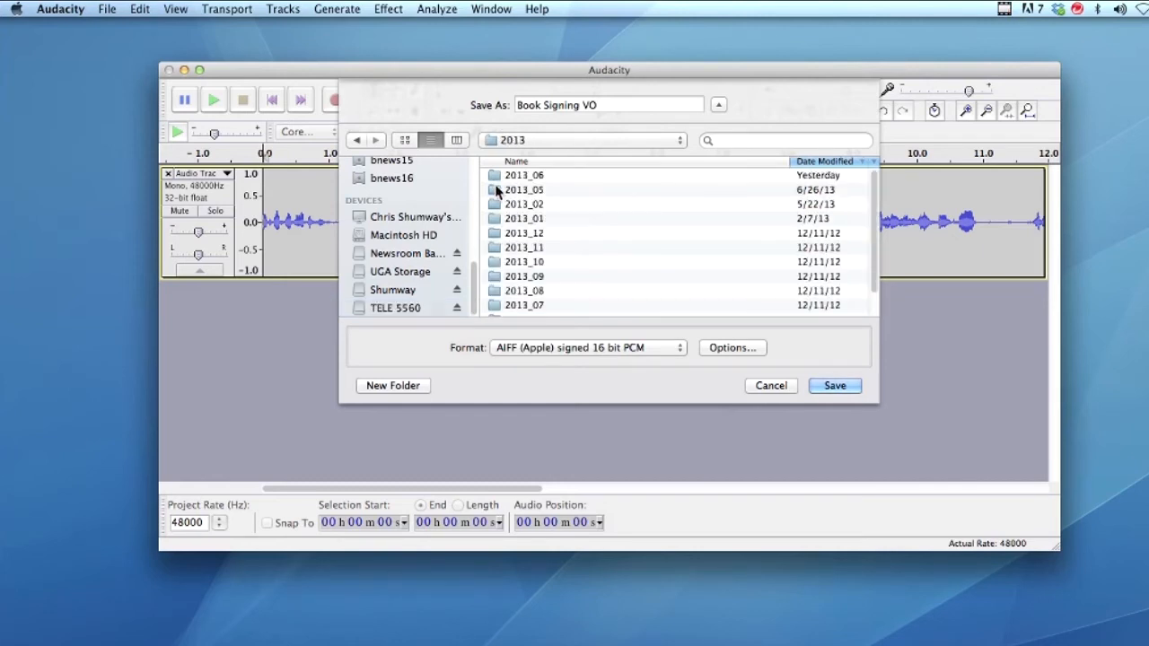
double_click(493, 176)
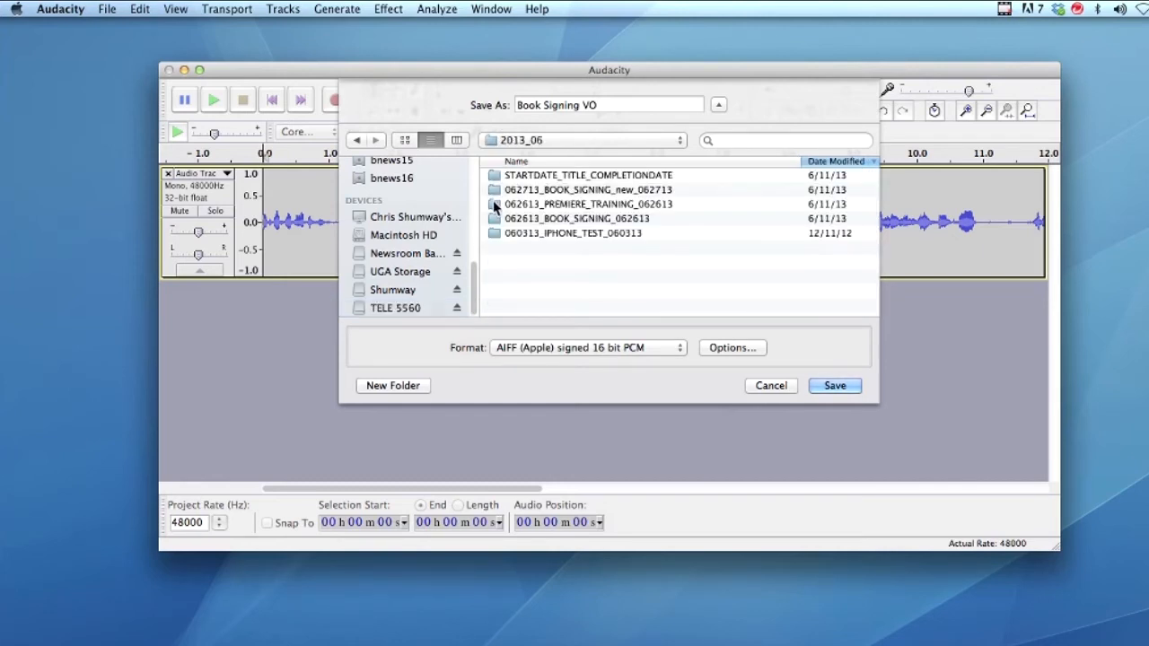
double_click(493, 224)
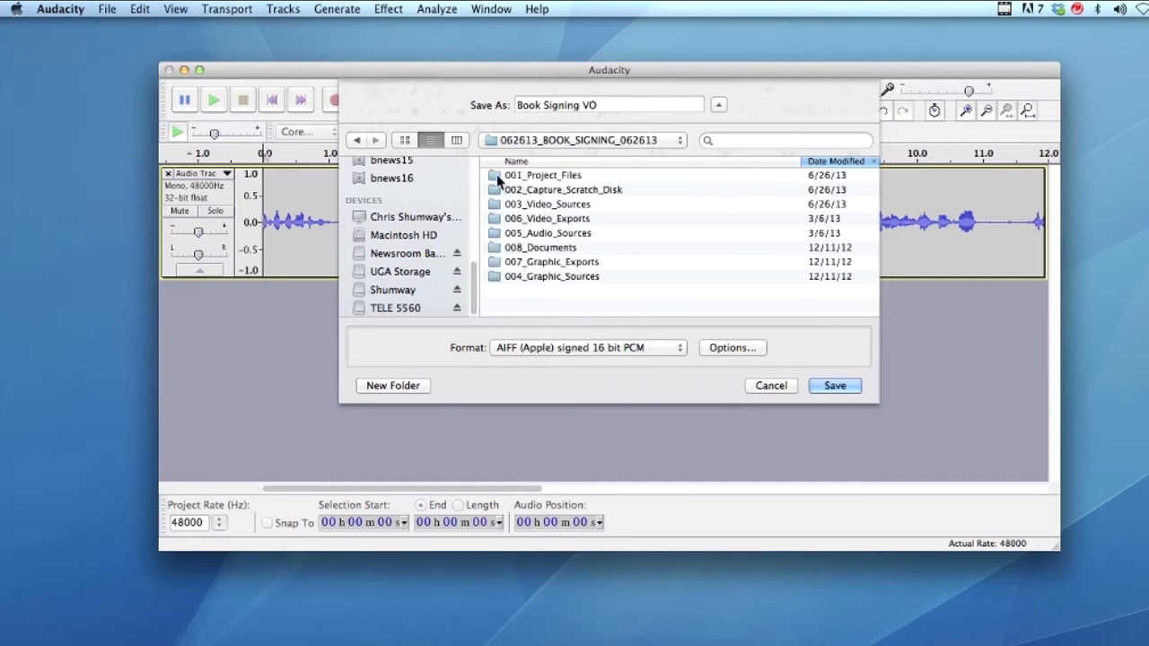
double_click(500, 233)
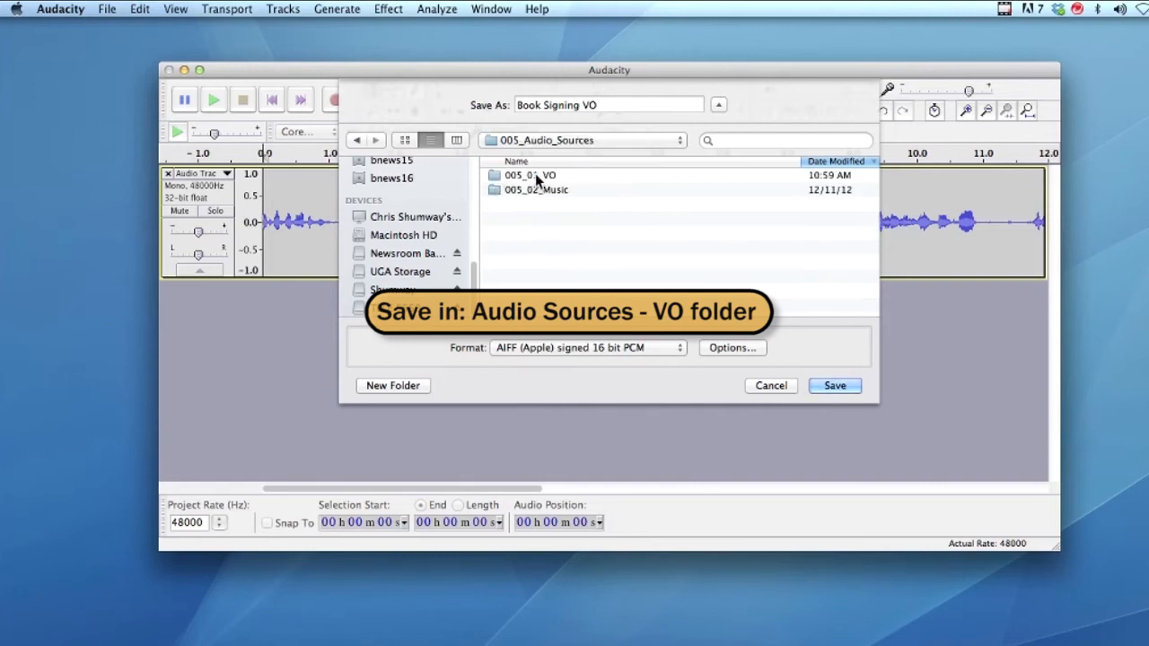
double_click(517, 178)
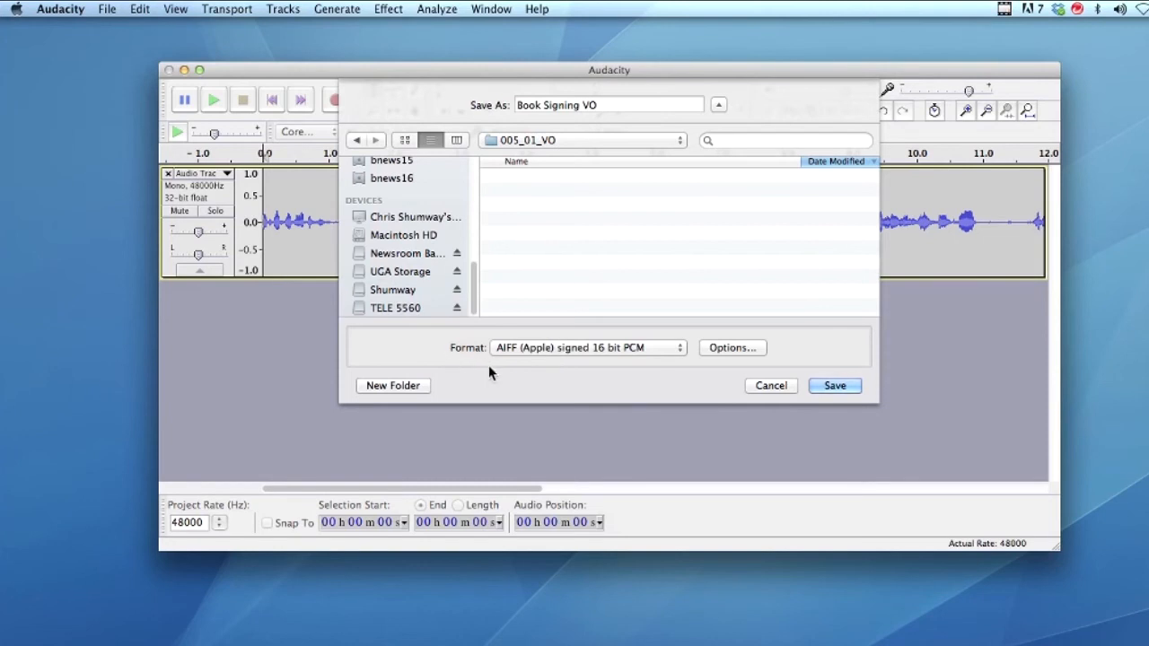
Step: Keep AIFF (Apple) signed 16 bit PCM as the format and save the export
click(679, 348)
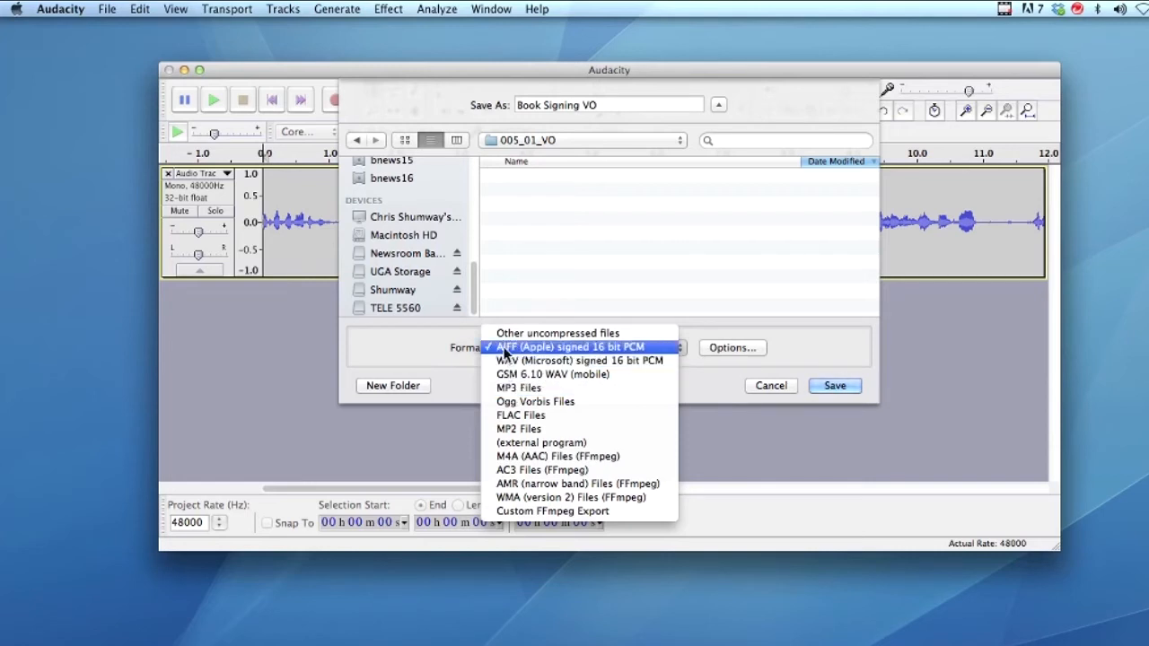
click(505, 350)
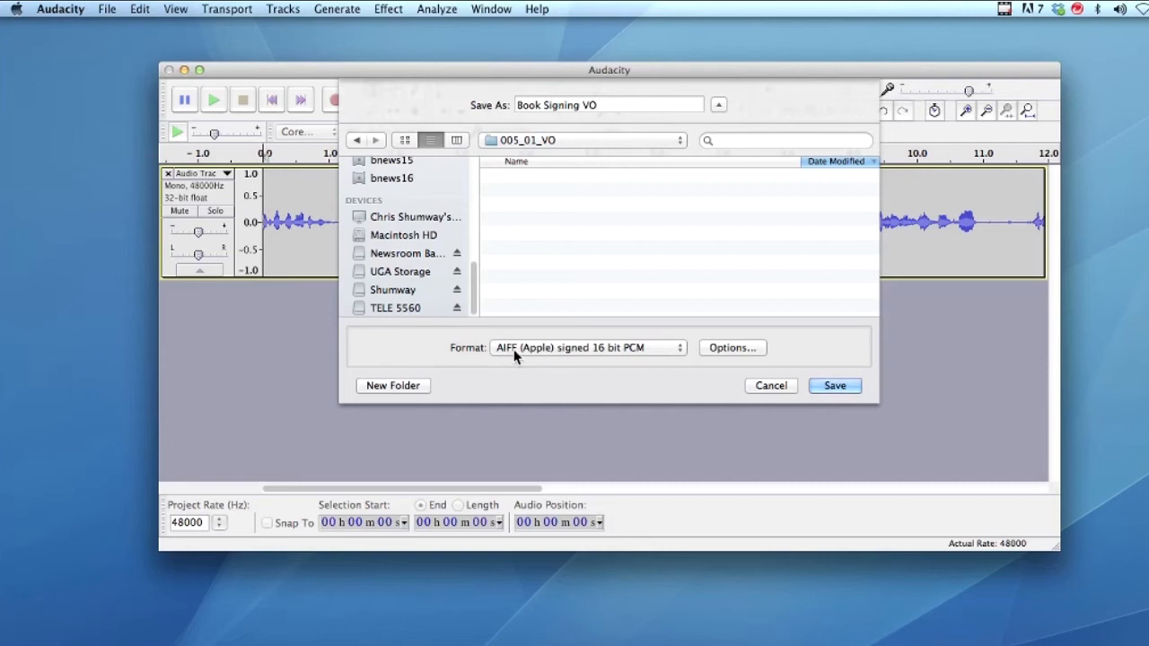
click(827, 388)
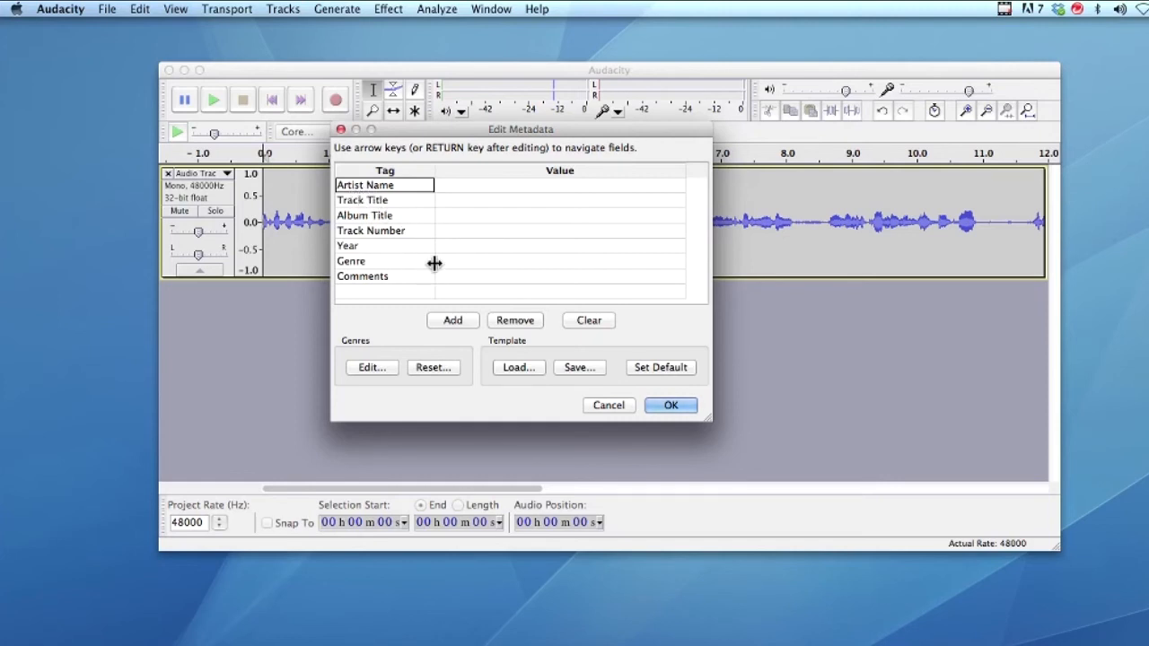
Step: Accept Edit Metadata with all tags empty and move the Audacity window up and left
click(666, 406)
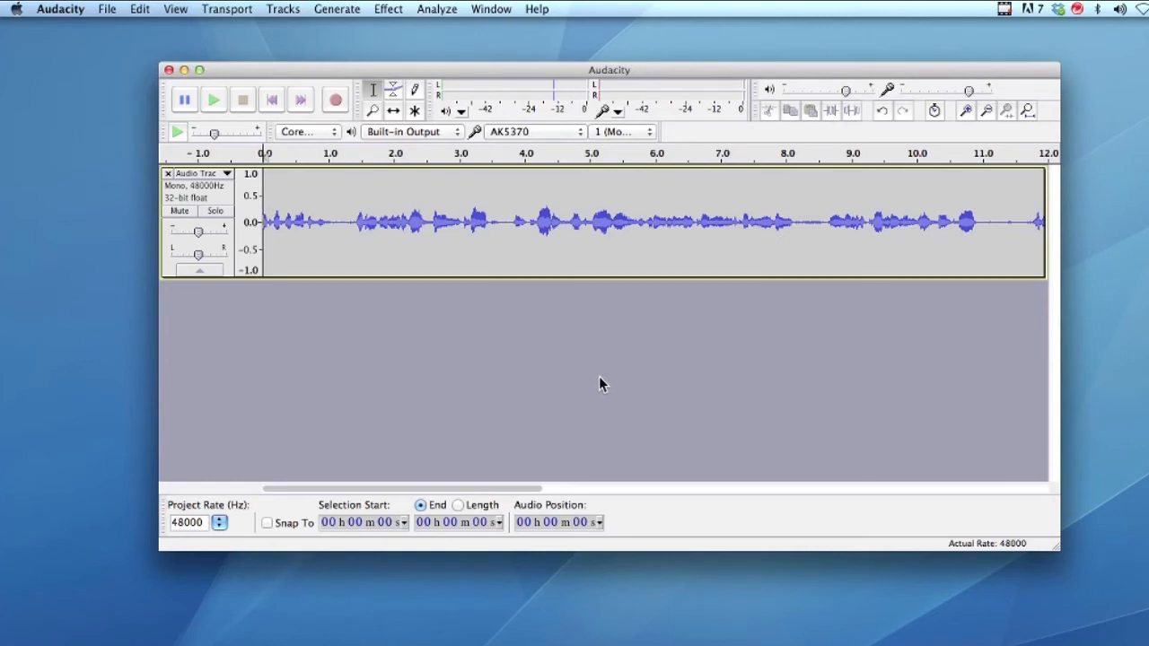
drag(247, 70, 196, 55)
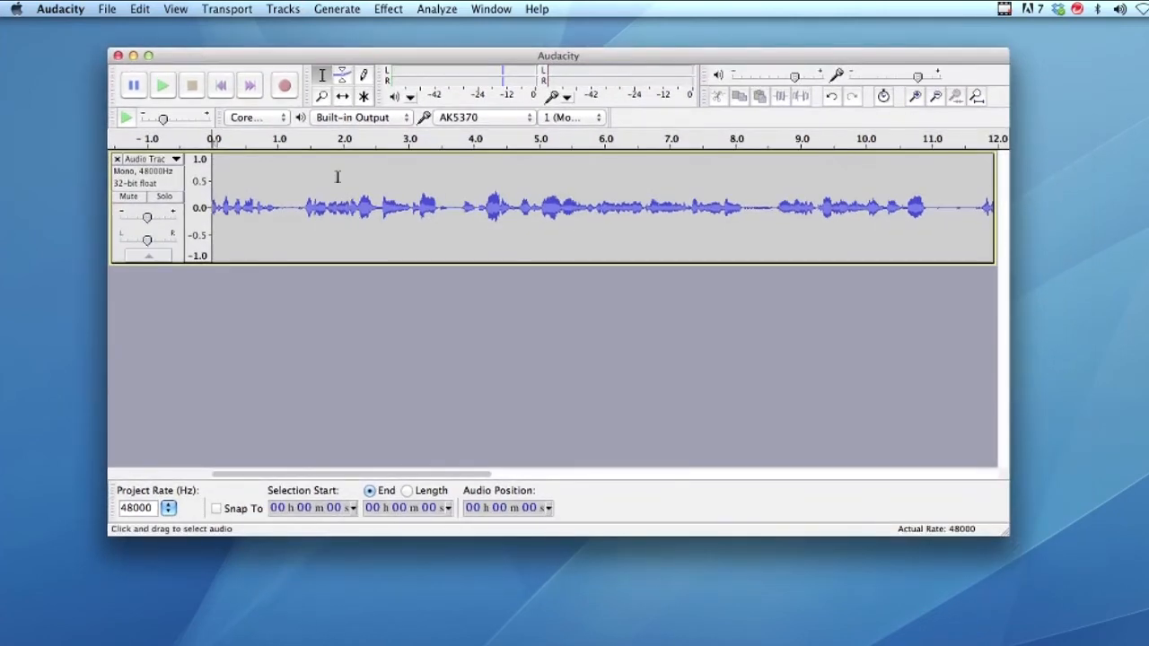
drag(165, 54, 137, 50)
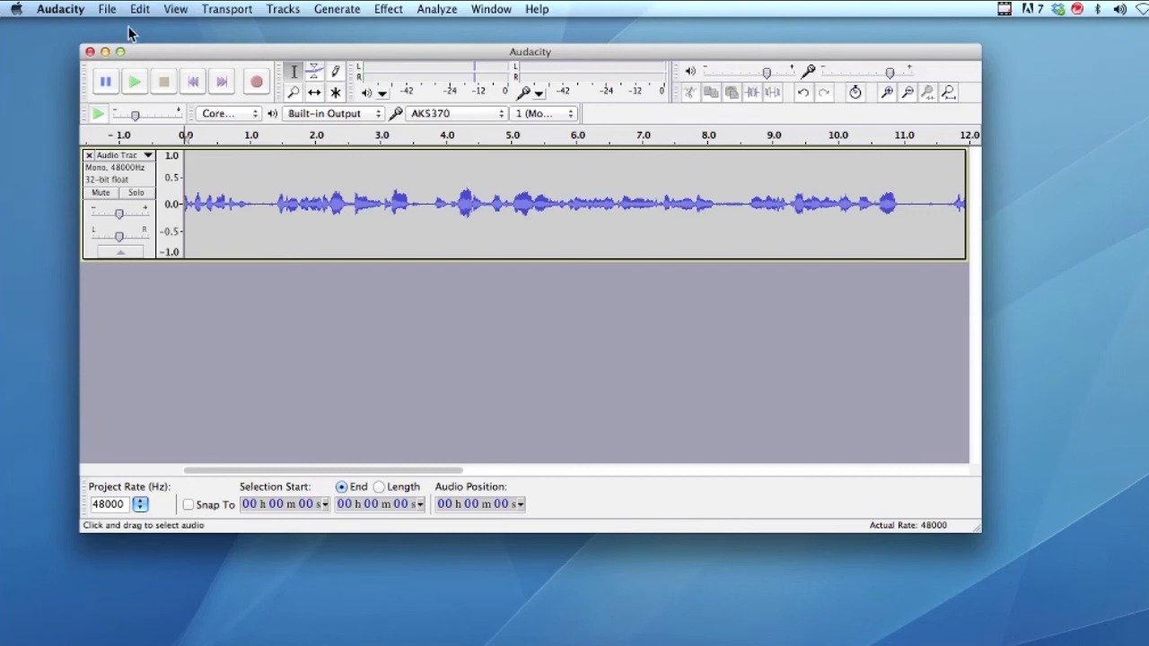
Step: Save the work as an Audacity project into the 005_01_VO folder, accepting the project-file warning
click(106, 9)
mouse_move(126, 65)
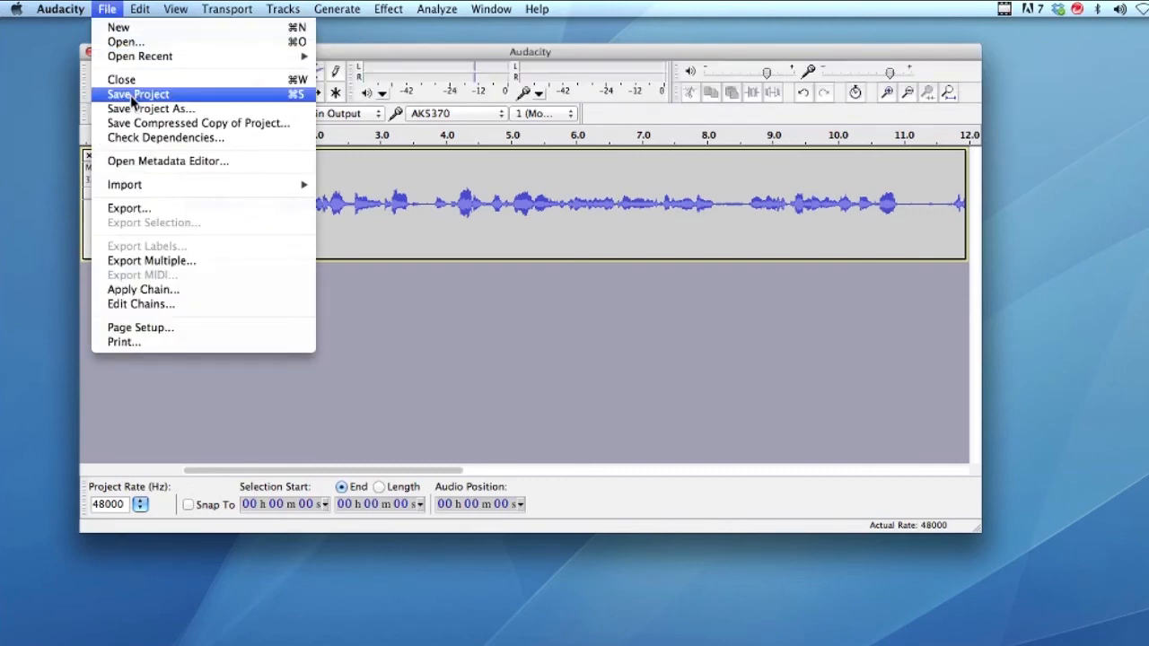
click(131, 95)
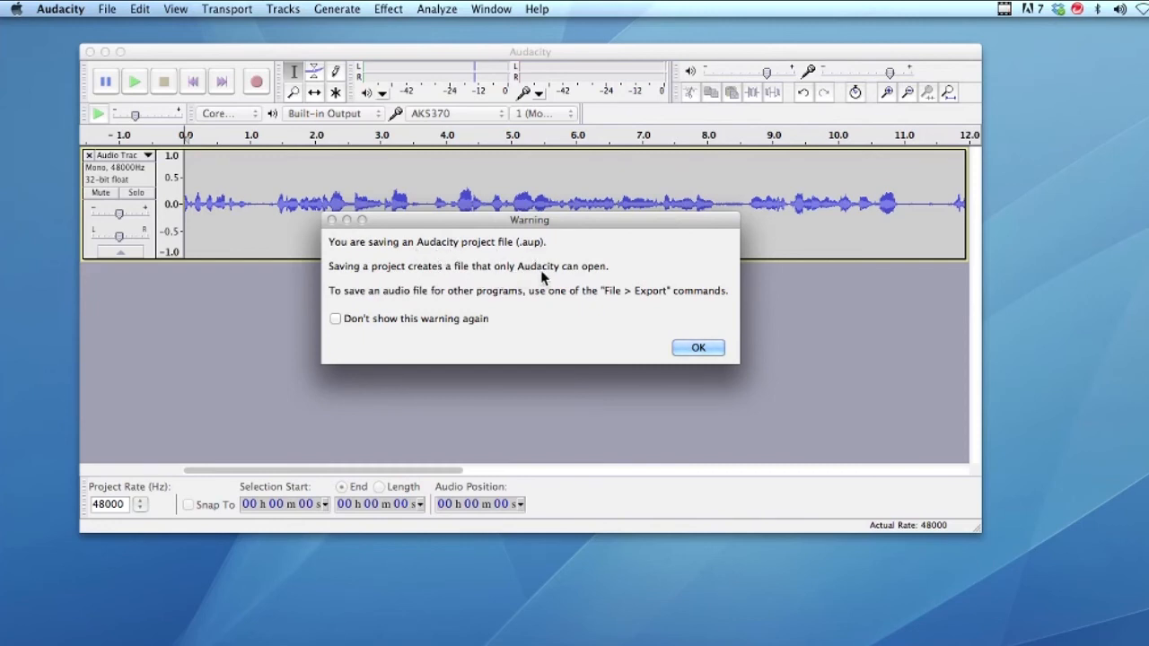
click(688, 347)
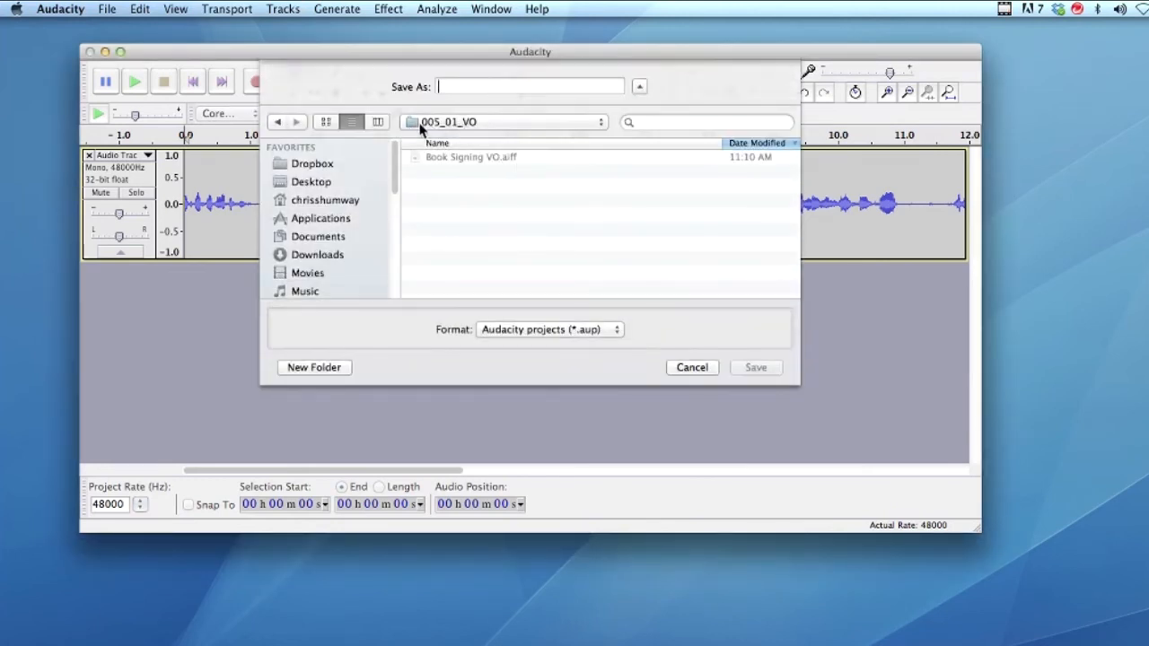
click(438, 129)
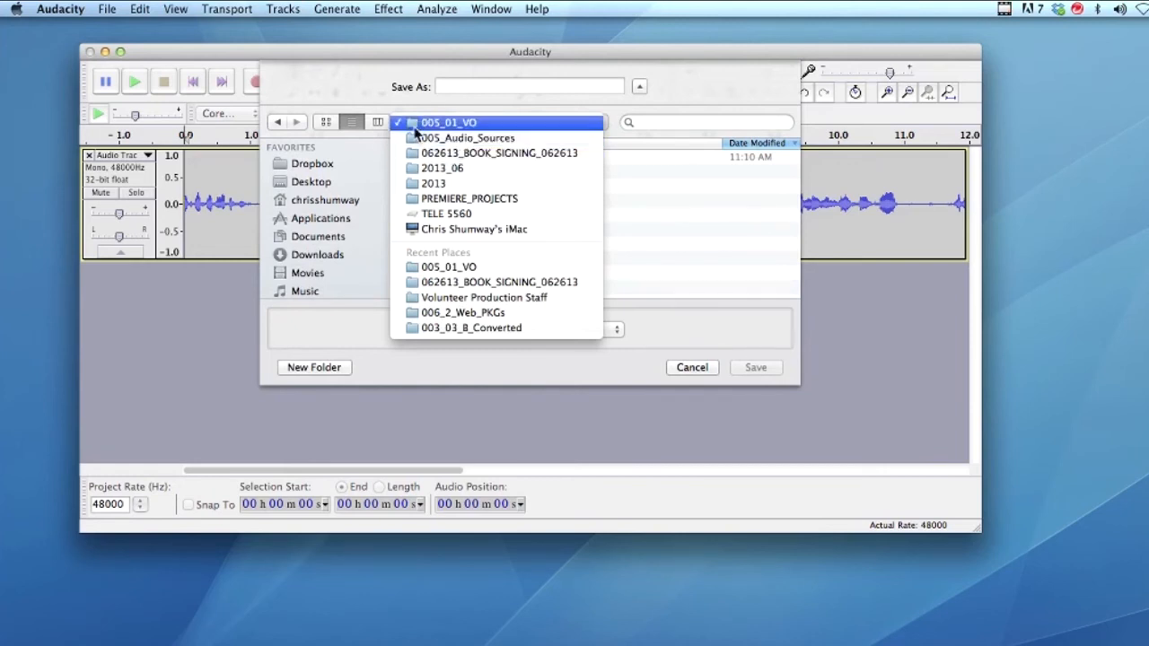
click(412, 123)
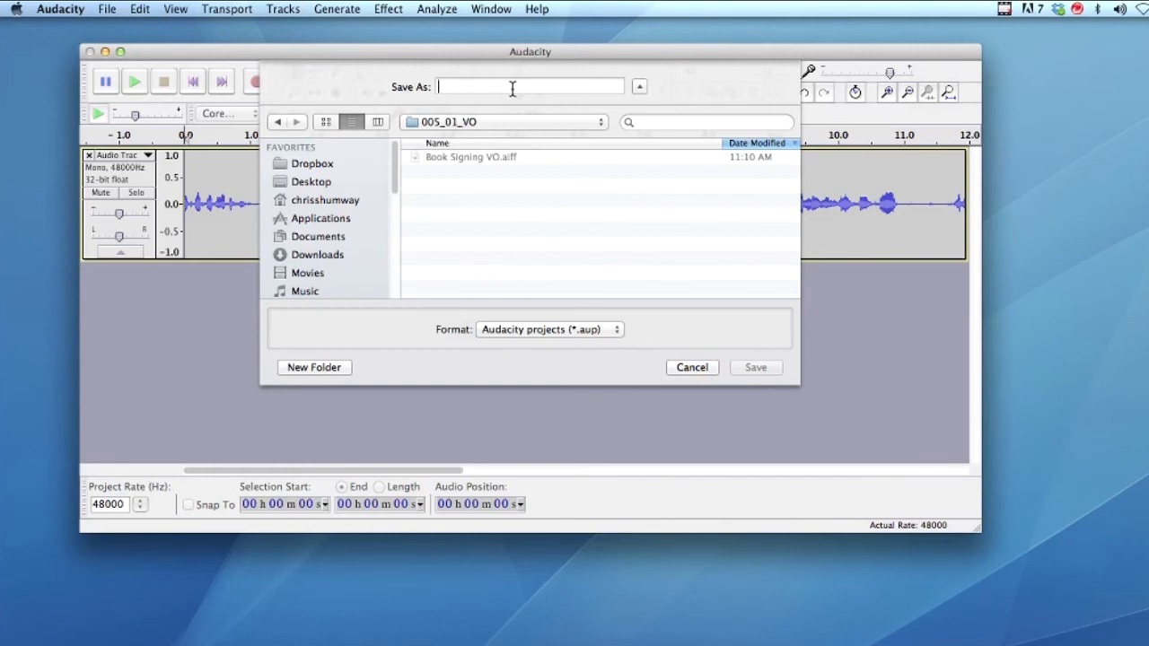
Step: Name the project 'Book signing', save it, and quit Audacity
text(Book signing)
click(752, 368)
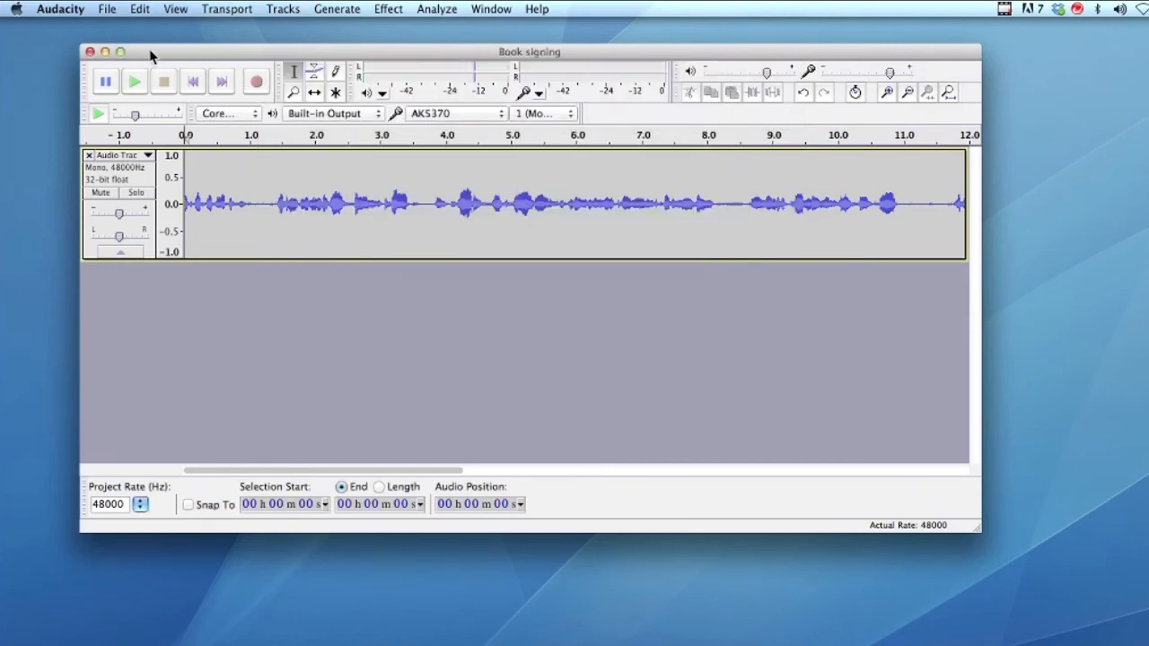
click(55, 9)
click(77, 149)
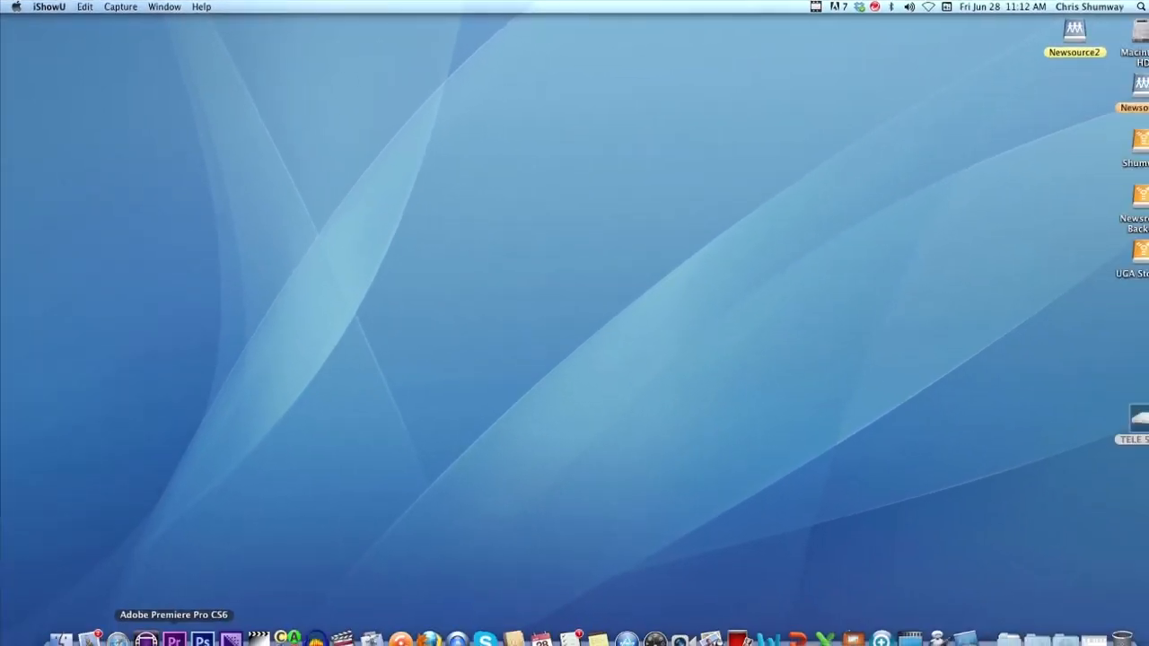
Step: Bring Premiere Pro to the front and switch the project panel to the VO bin
click(170, 627)
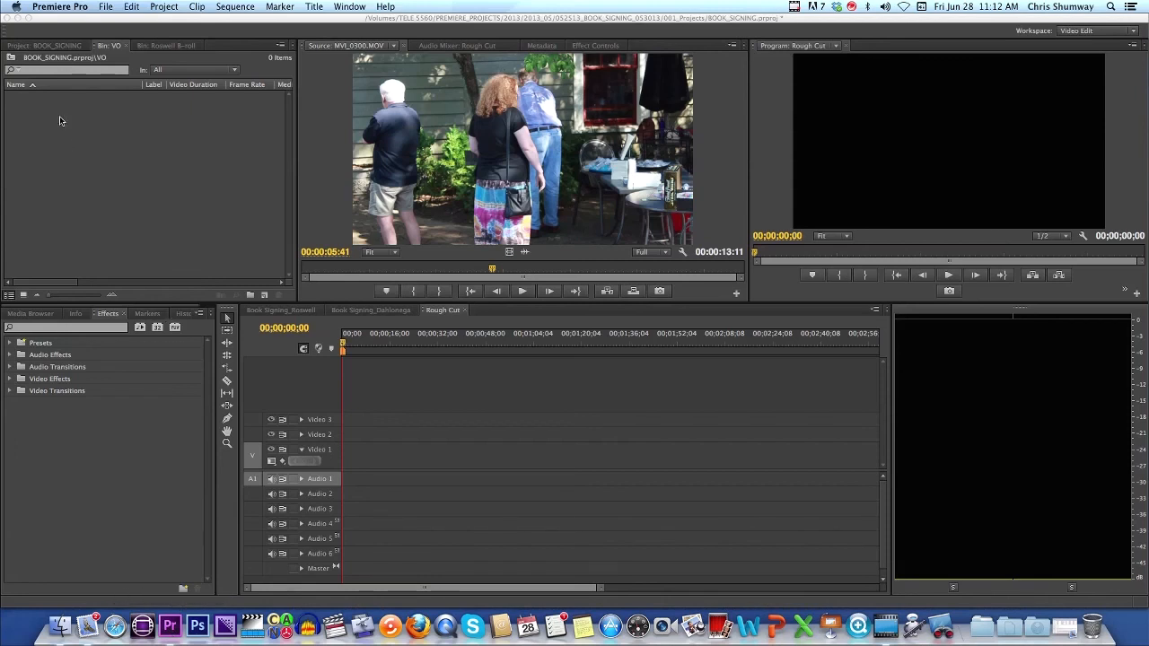
right_click(38, 45)
right_click(115, 45)
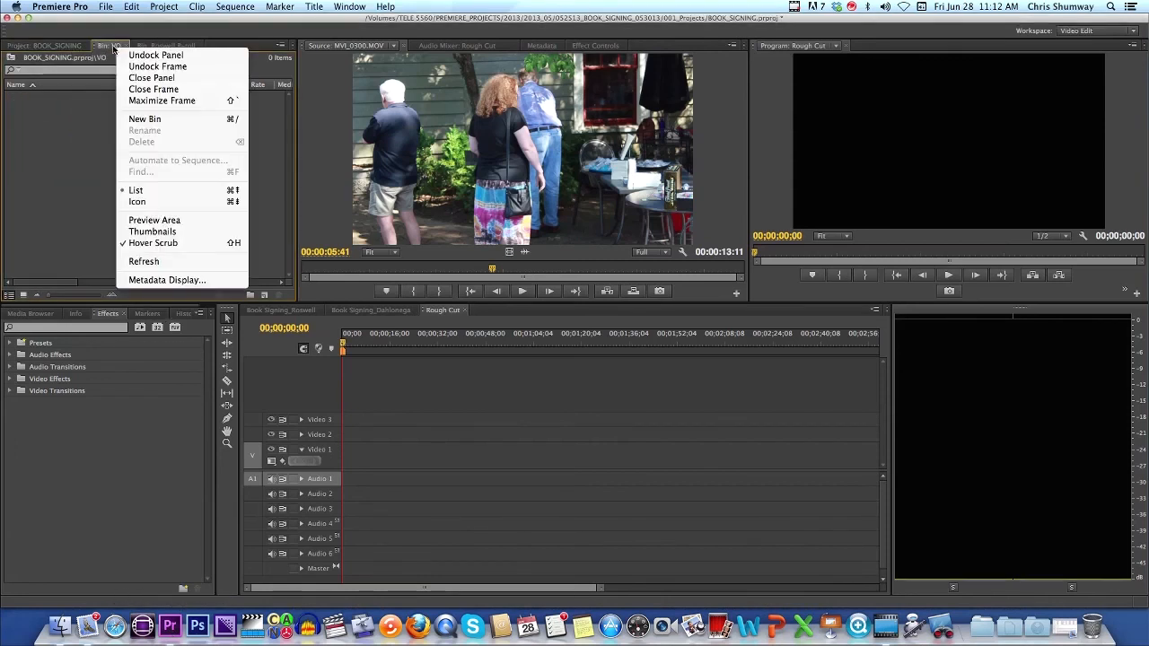
click(77, 161)
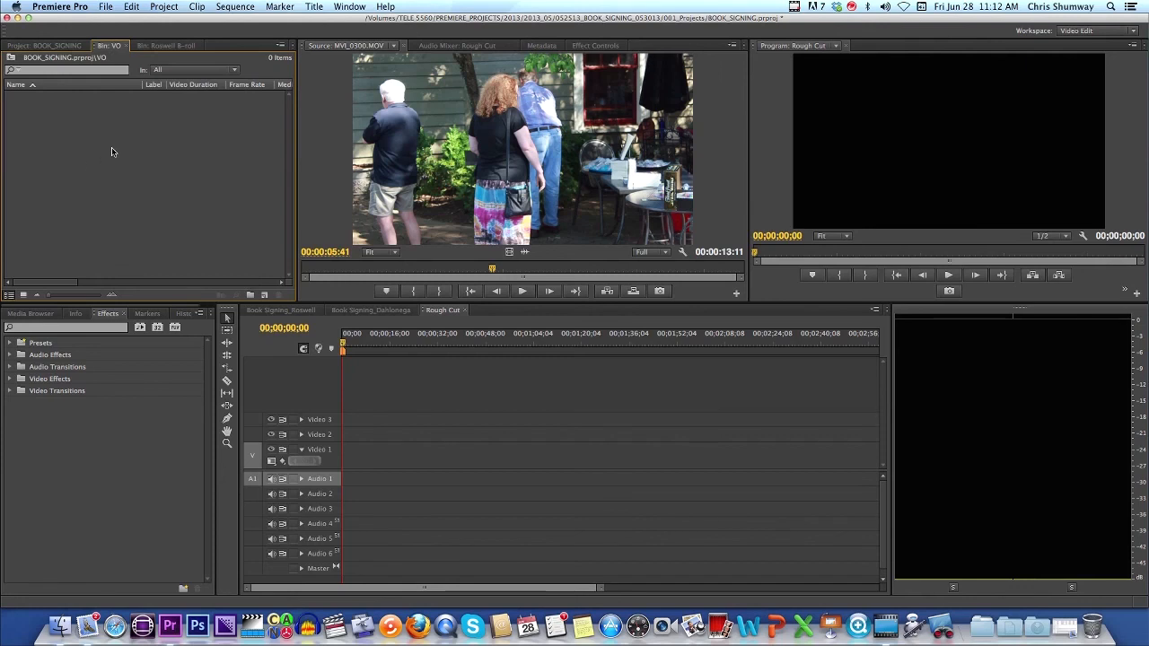
Step: Show the Media Browser with the TELE 5560 drive's folders expanded, then right-click in the bin
click(21, 314)
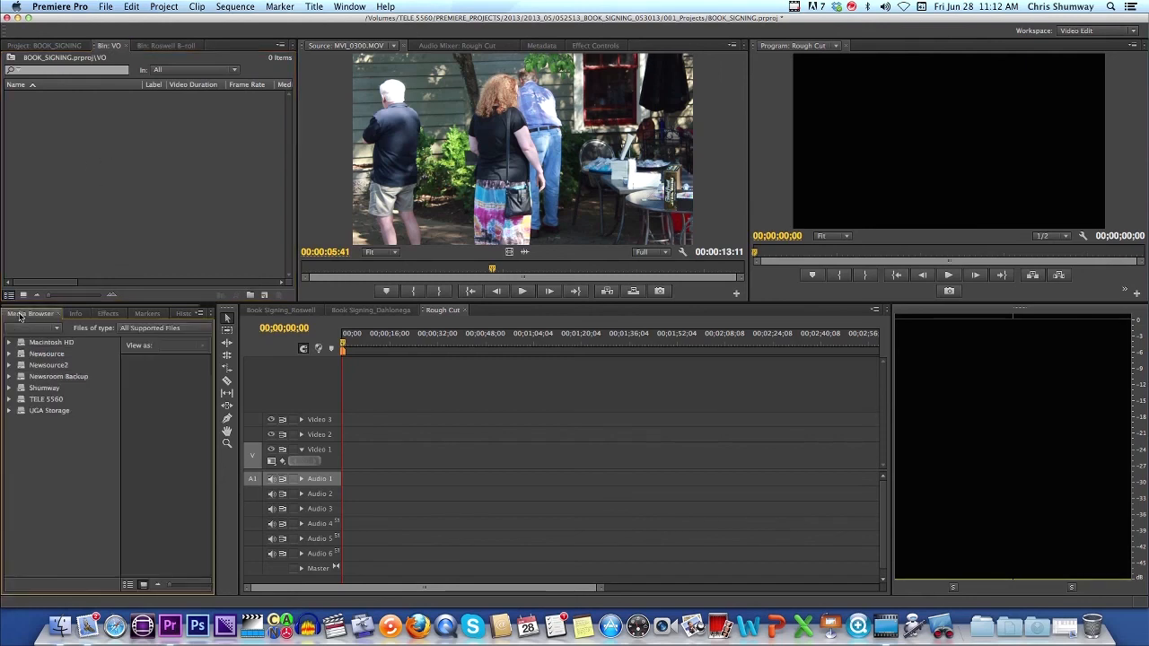
click(10, 399)
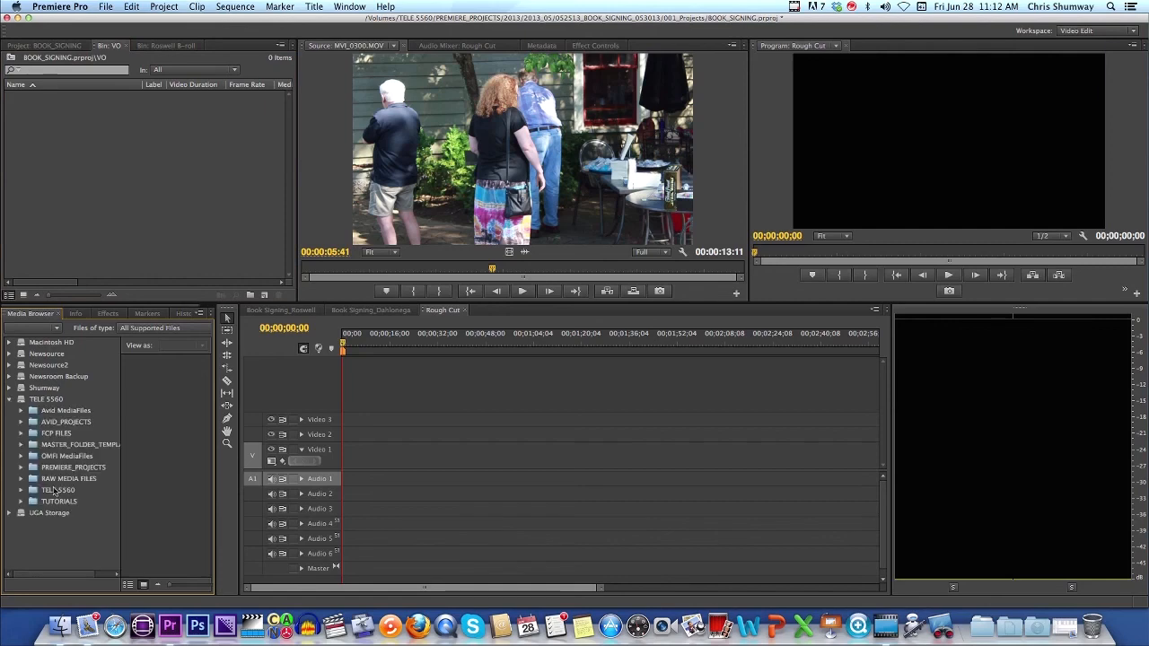
right_click(117, 149)
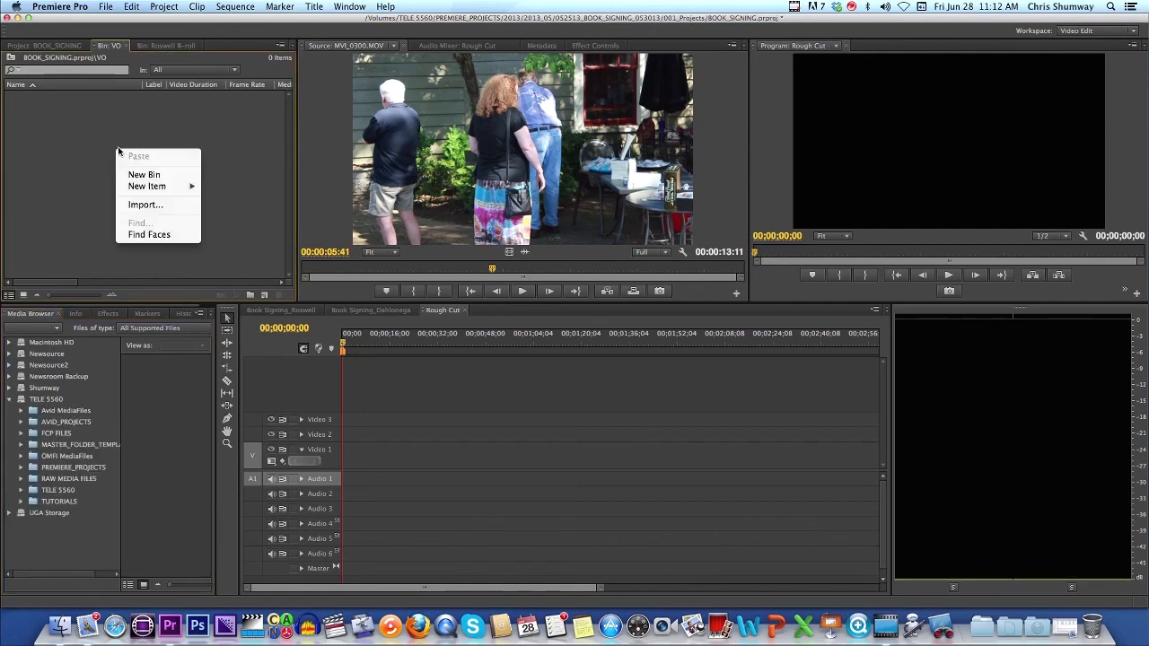
Step: Start an import into the VO bin and browse to 2013_06 > 062613_BOOK_SIGNING_062613
click(147, 206)
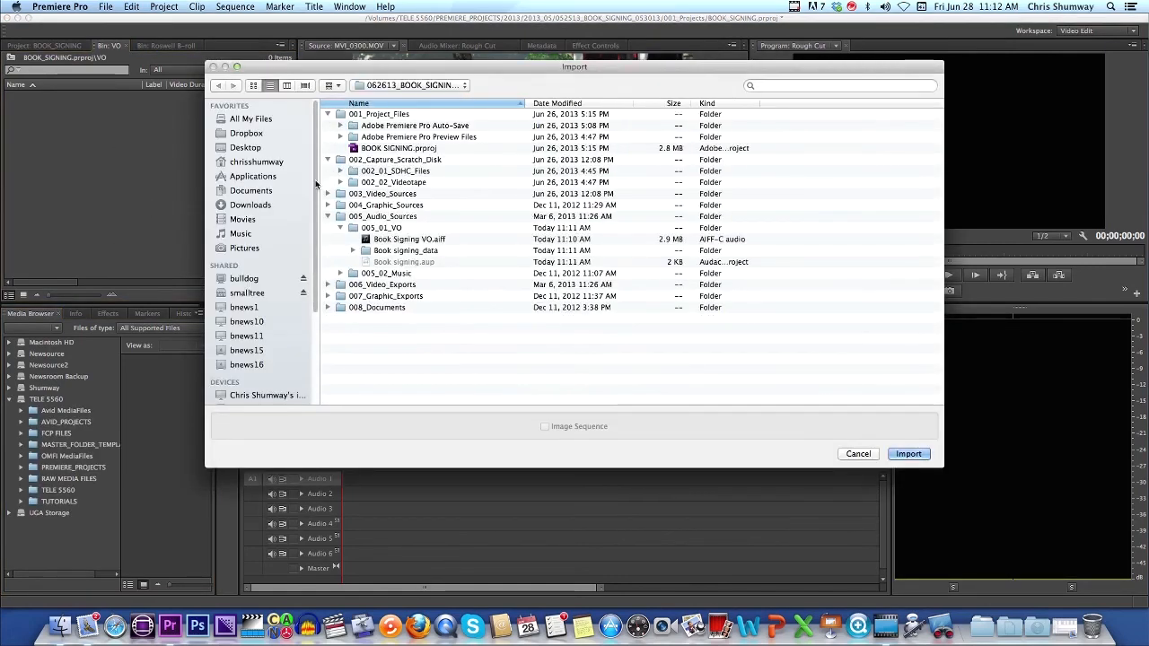
click(327, 217)
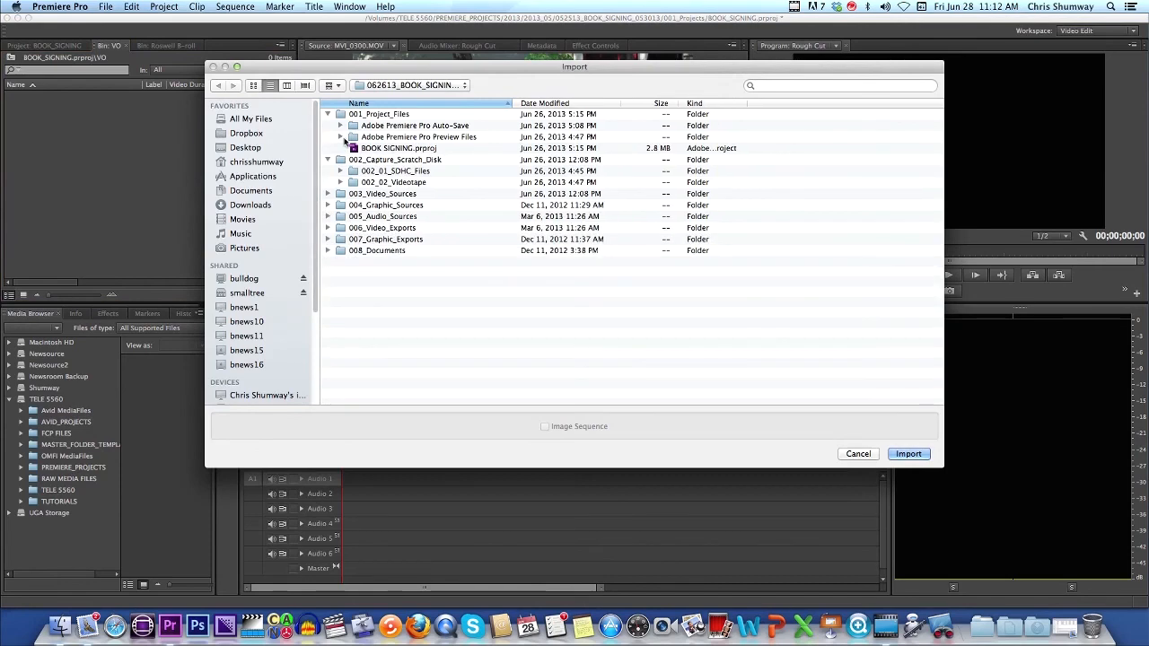
click(327, 114)
click(464, 84)
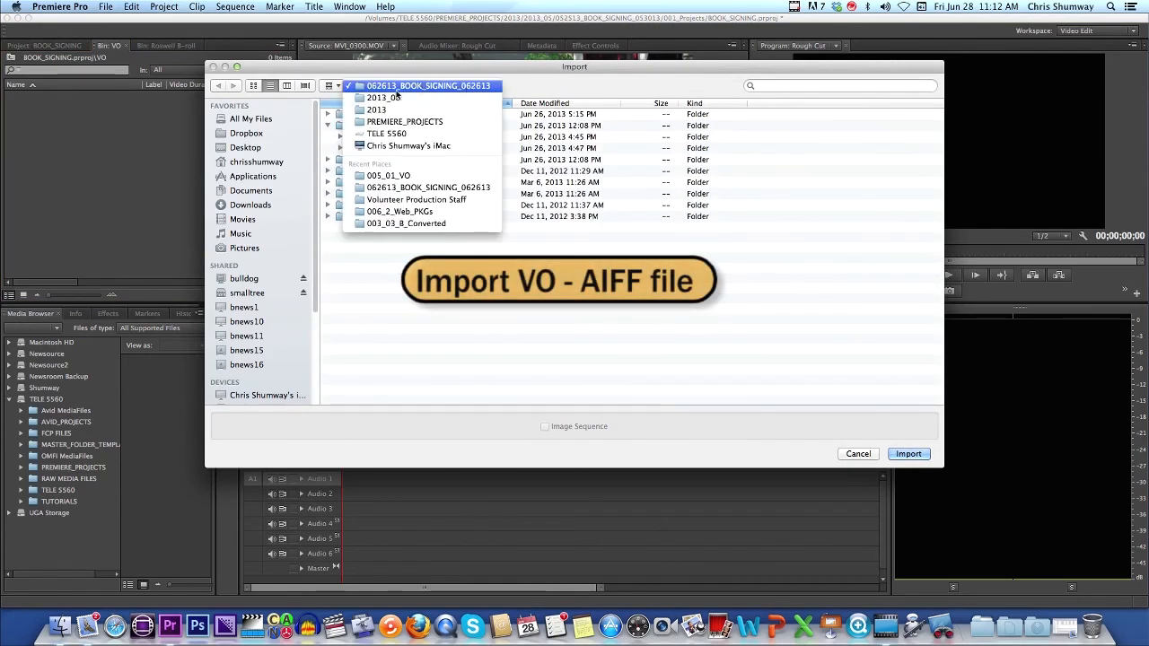
click(386, 97)
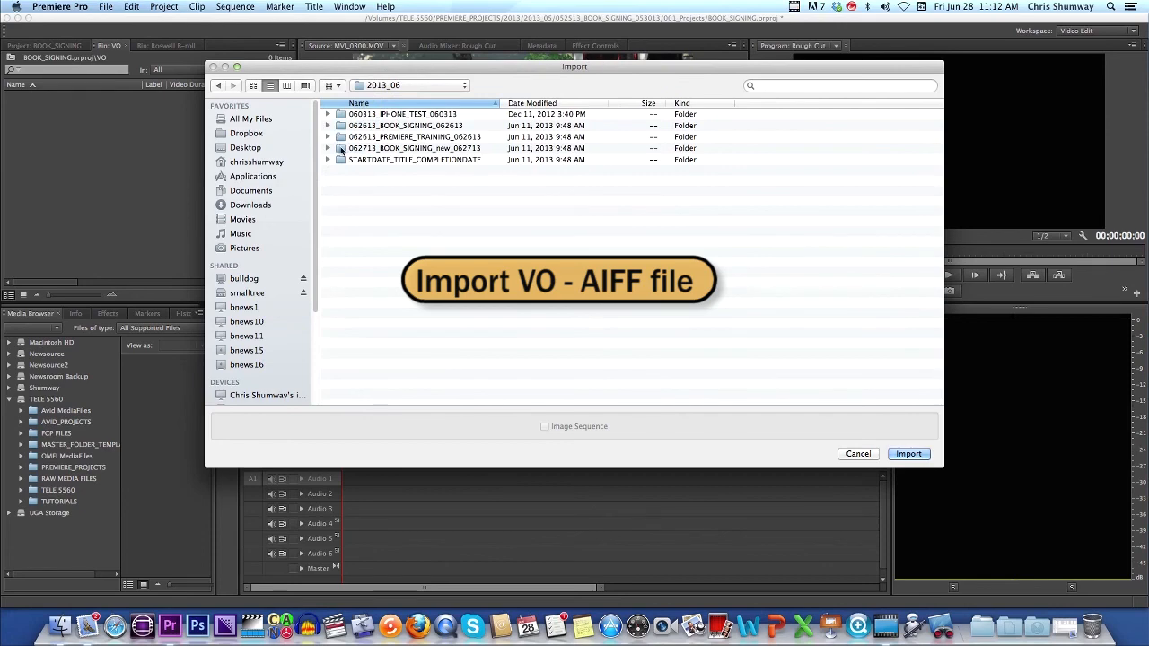
double_click(341, 126)
Step: Open 005_Audio_Sources > 005_01_VO and import Book Signing VO.aiff
double_click(340, 183)
click(328, 114)
click(327, 114)
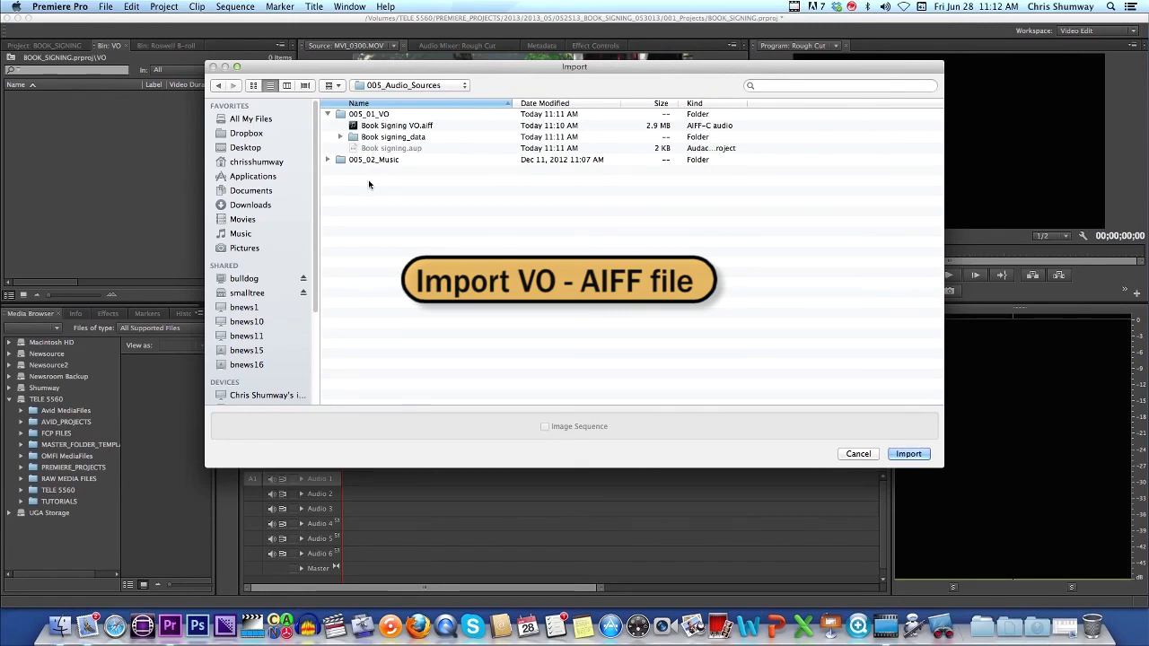
drag(333, 65, 342, 104)
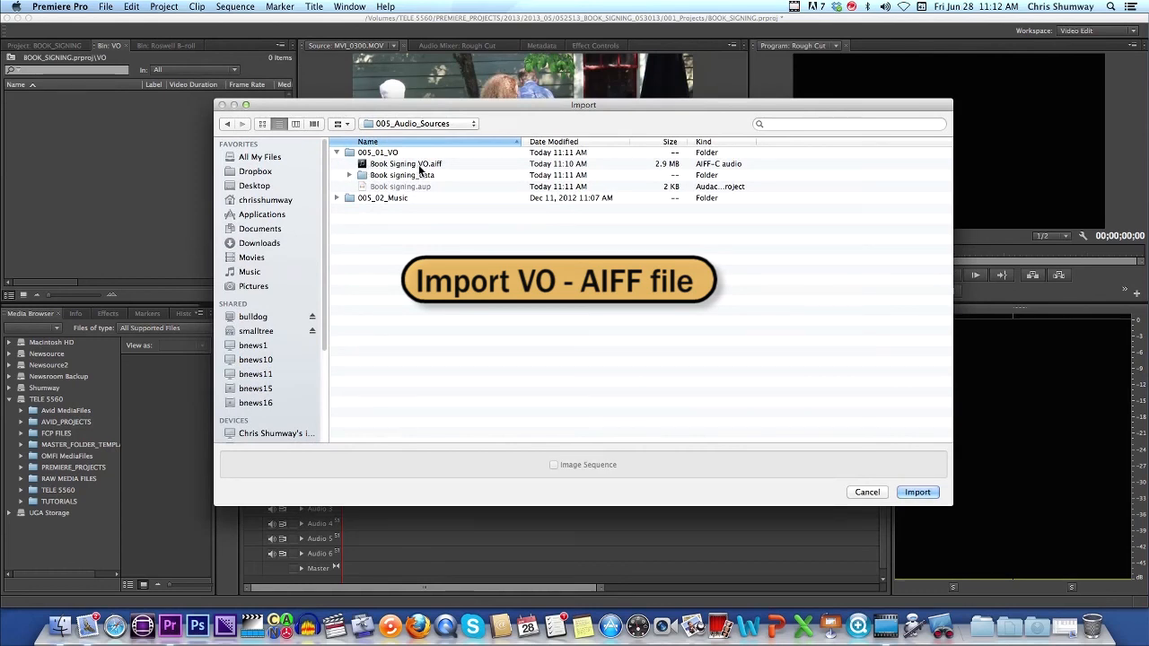
click(362, 167)
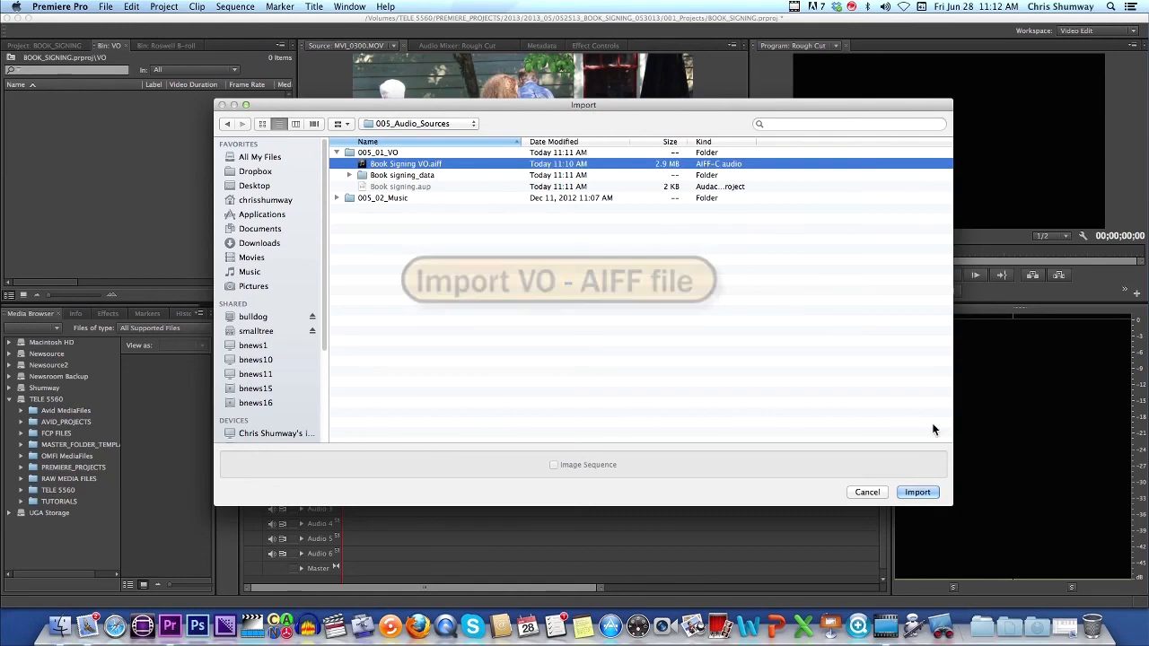
click(930, 495)
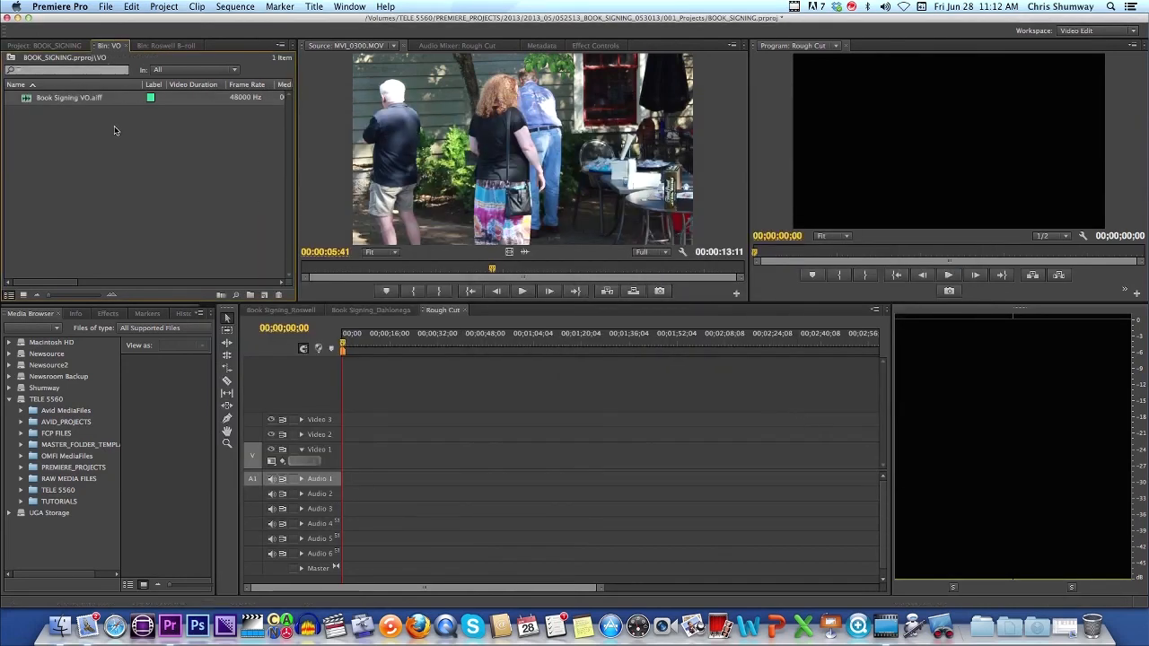
Step: Load Book Signing VO.aiff into the Source monitor and preview it with Play/Stop
double_click(27, 101)
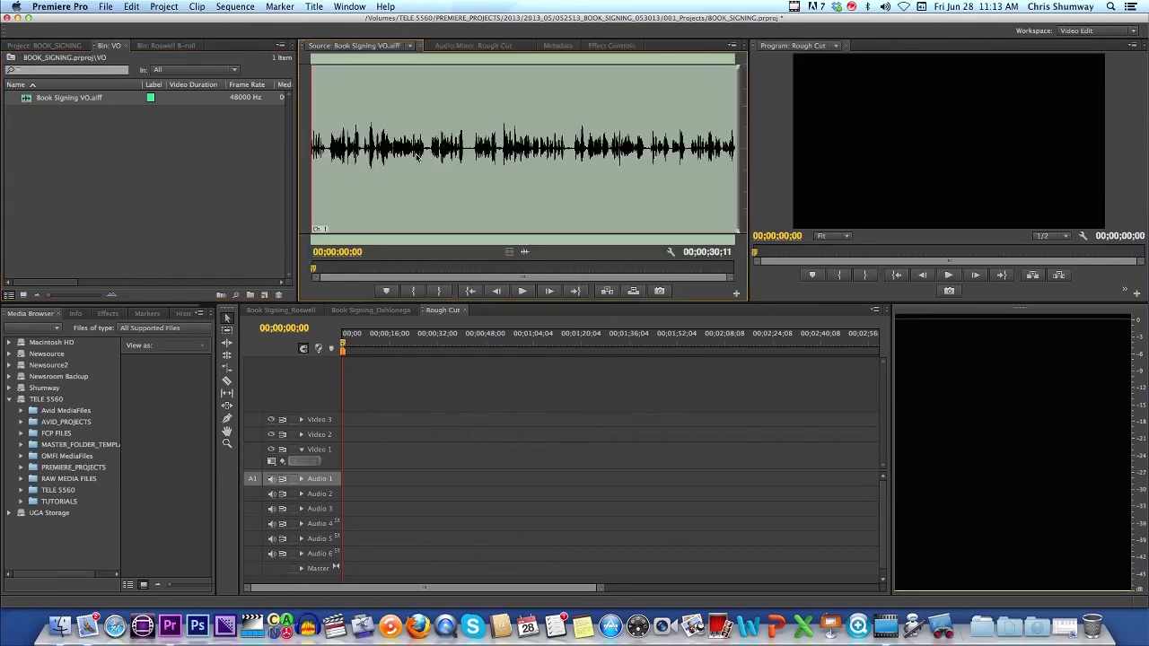
click(524, 291)
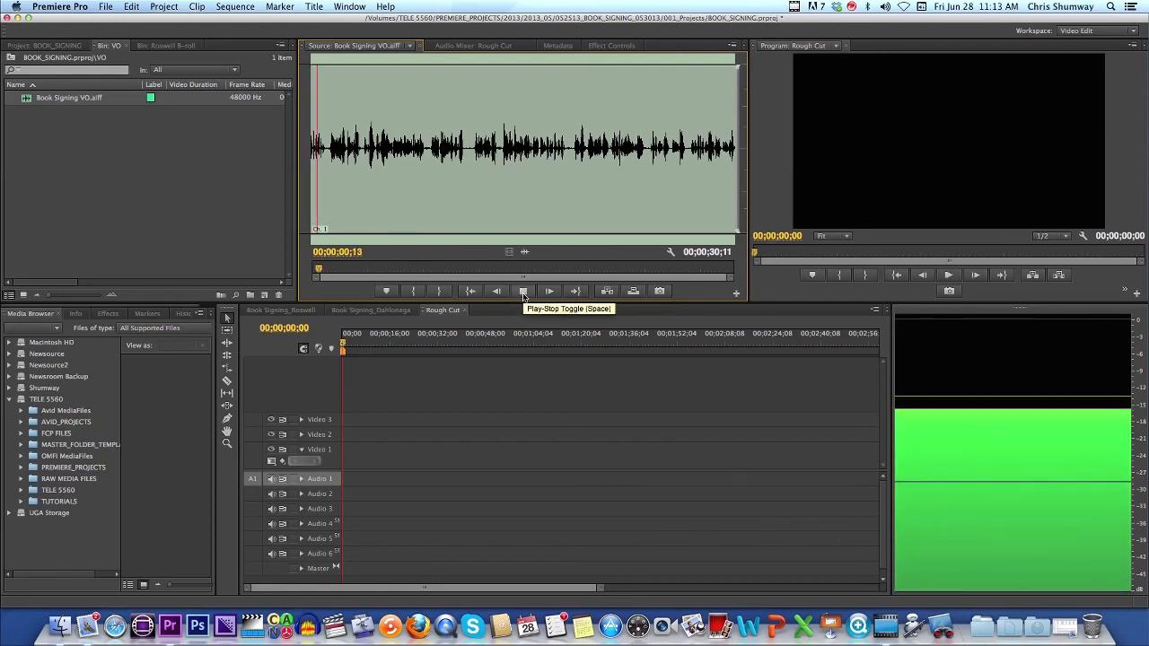
click(523, 295)
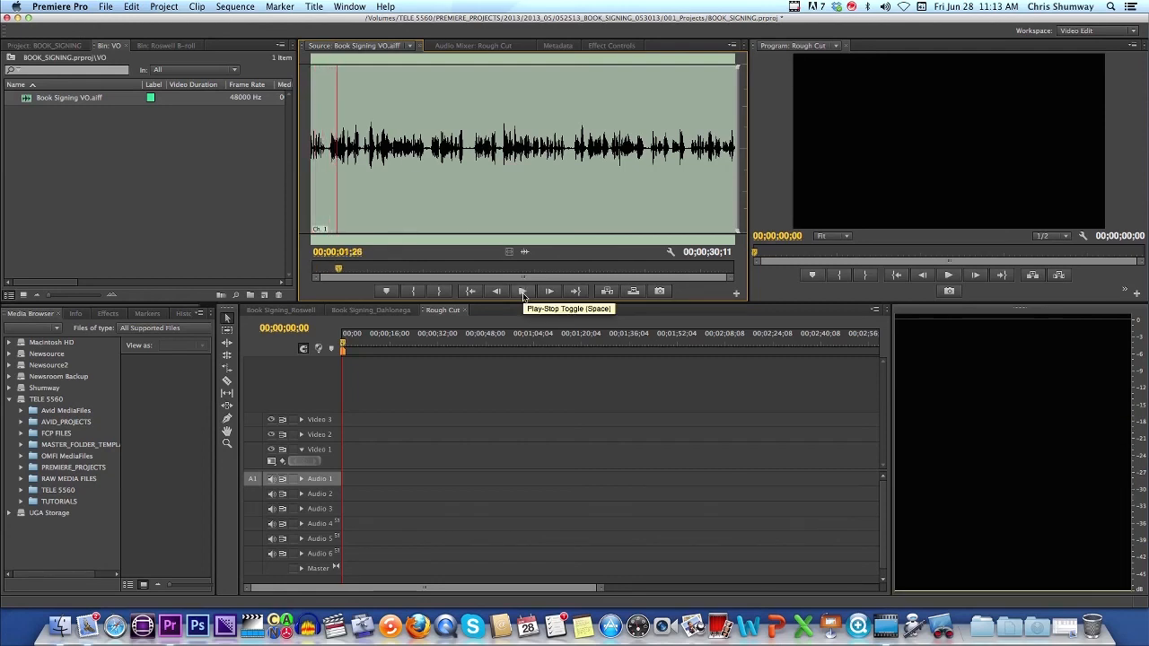
click(523, 294)
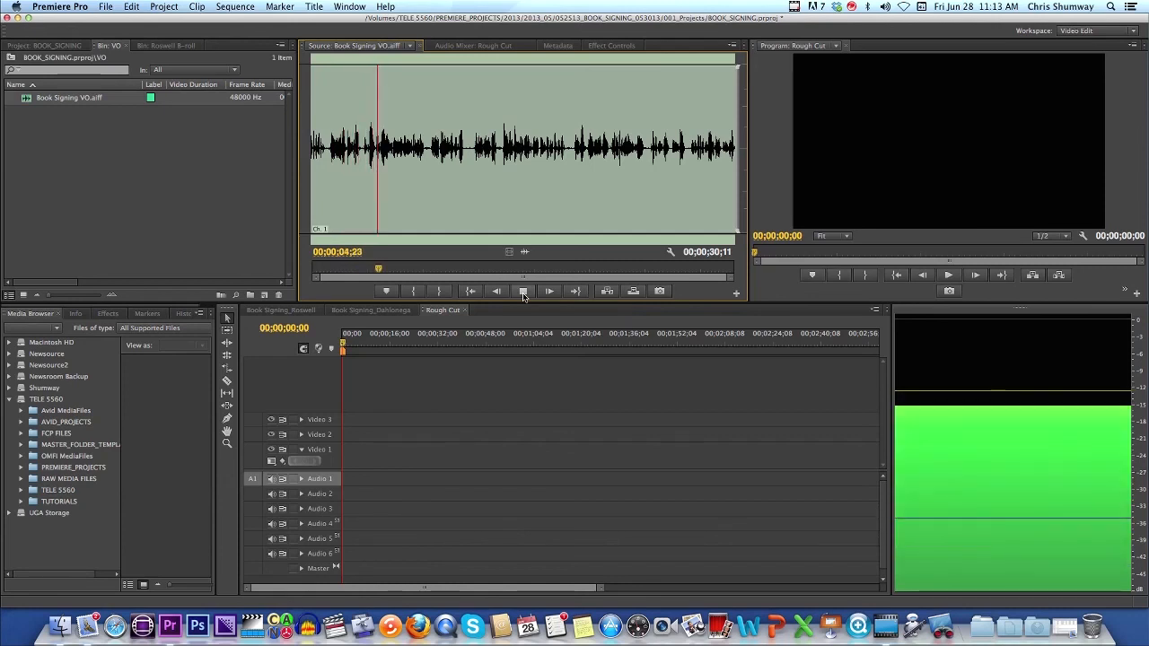
click(523, 295)
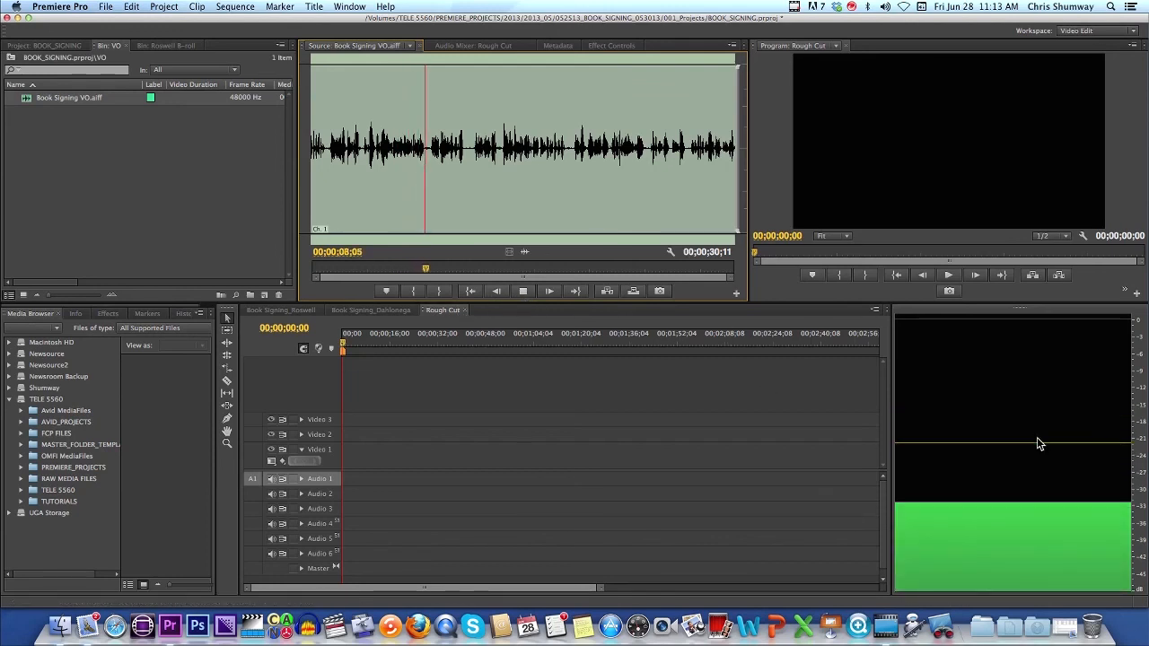
Step: Preview the voice-over again with the spacebar, pausing near 00;00;10;13, then refocus the VO bin
key(space)
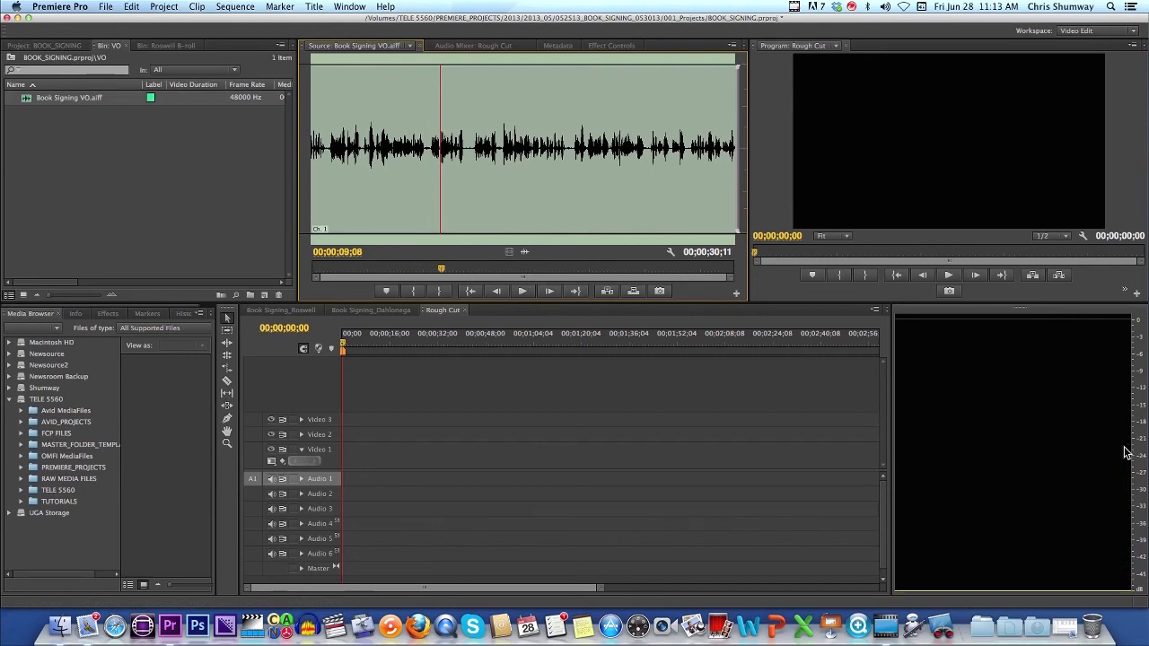
key(space)
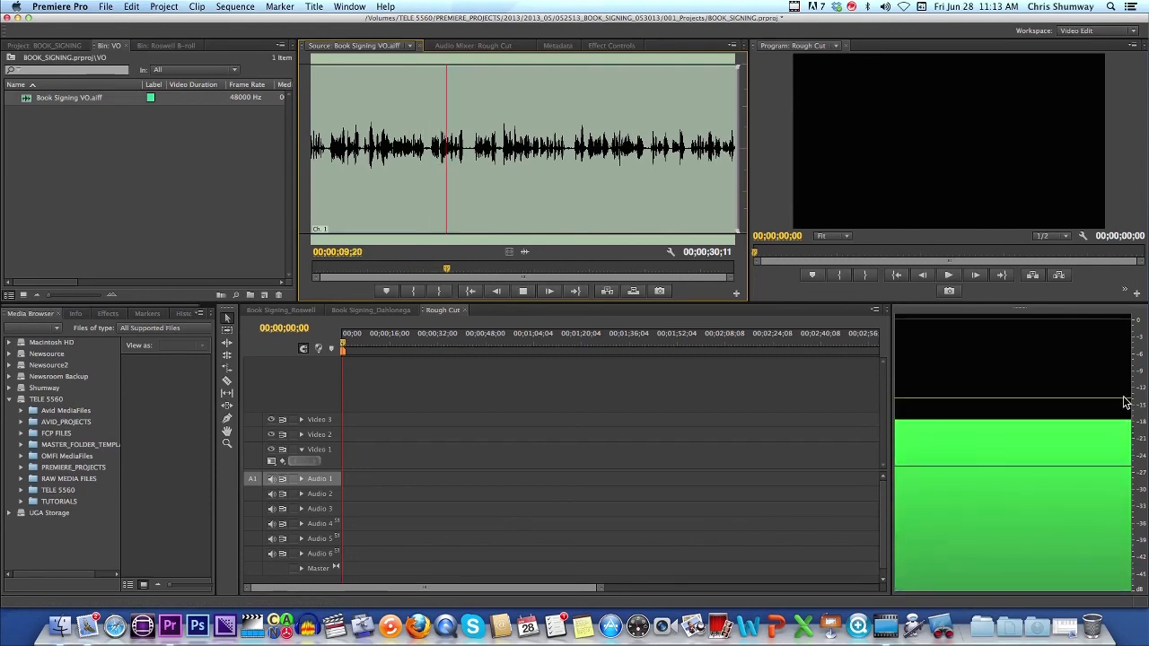
key(space)
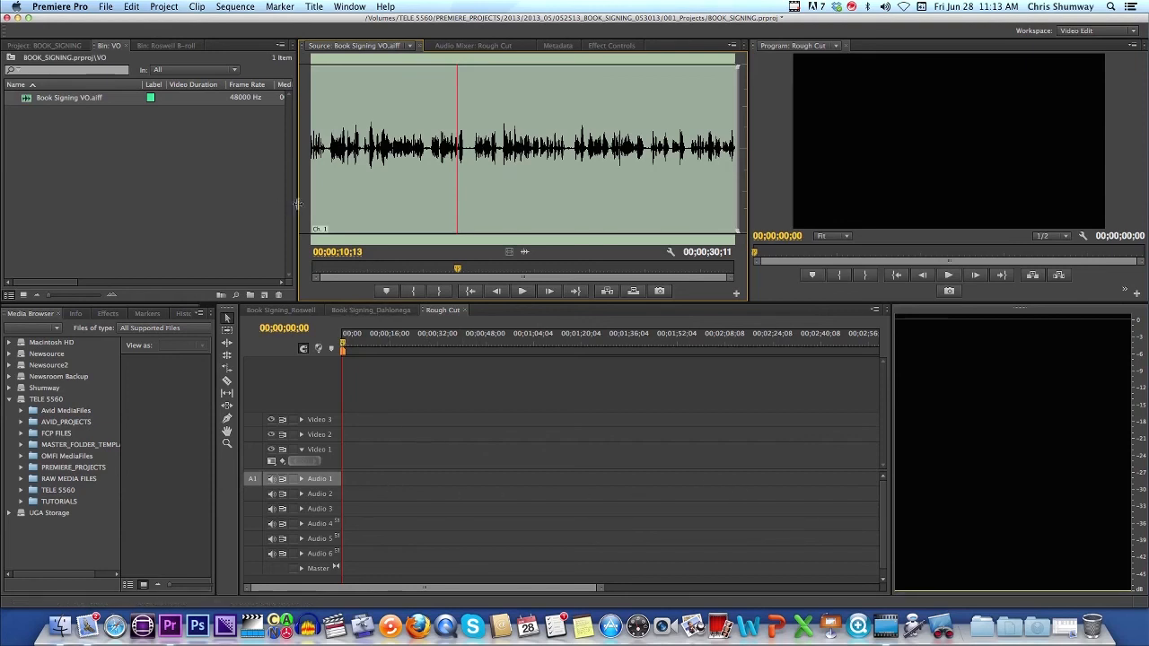
click(95, 162)
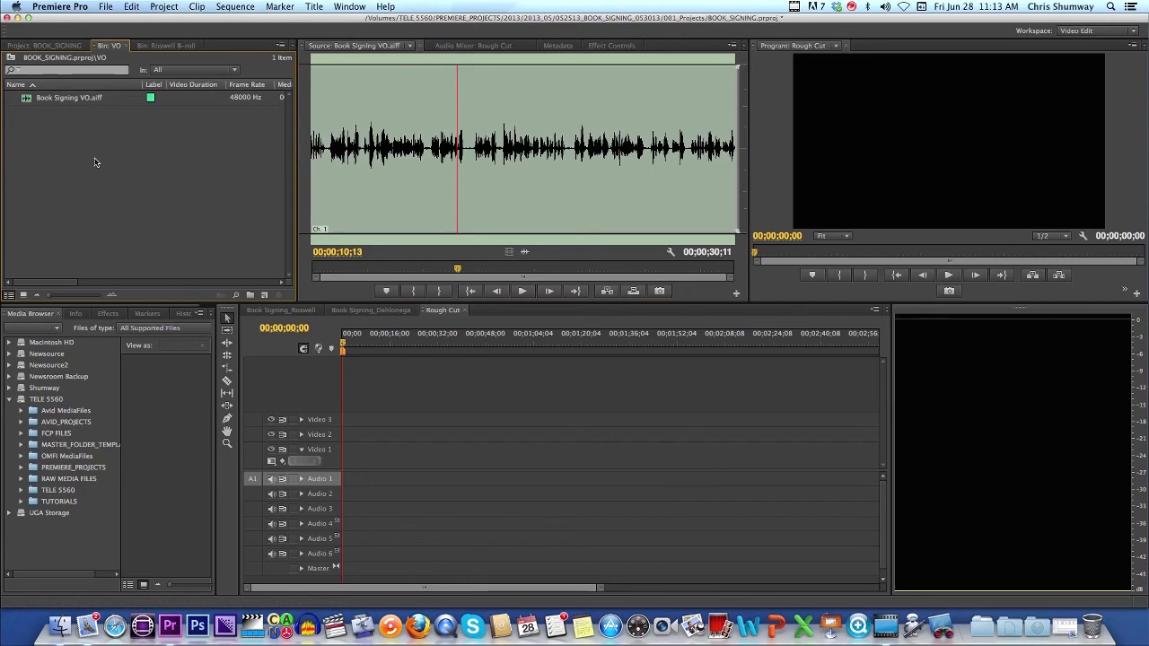